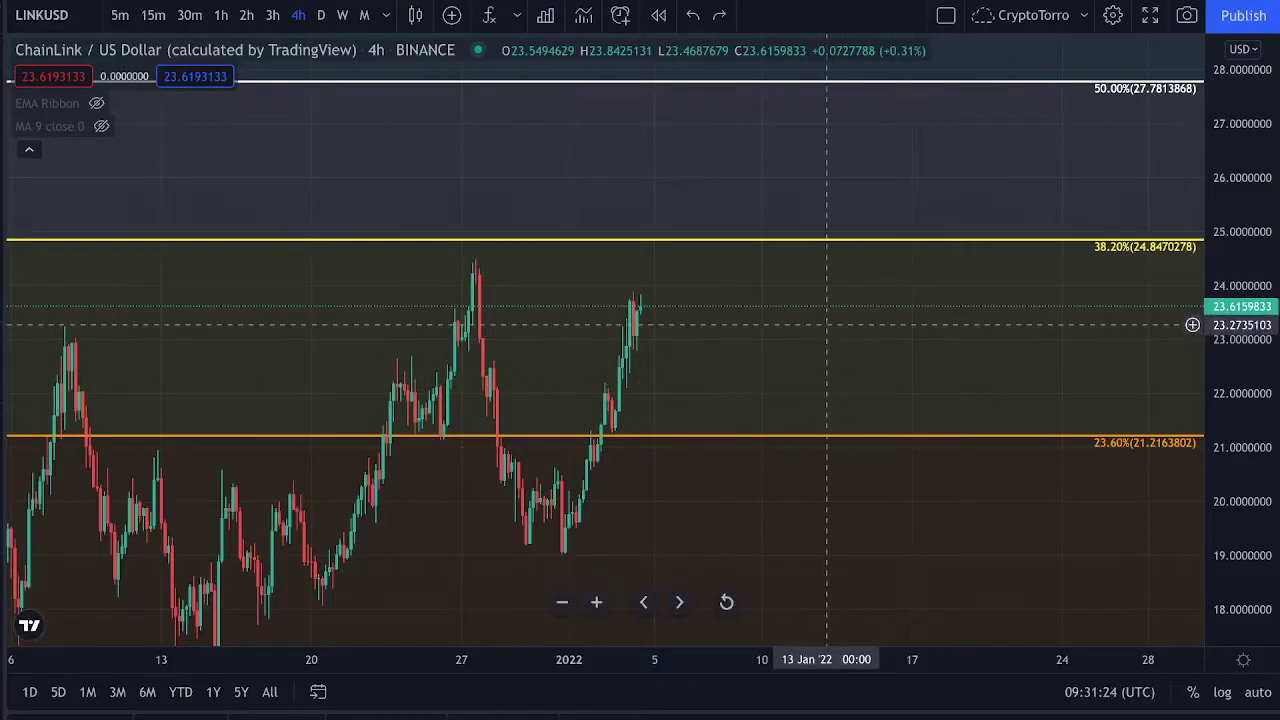
# - Switch the LINKUSD chart to the daily timeframe to view the whole Fibonacci retracement from the November high to the December low
pyautogui.moveTo(869, 307); pyautogui.dragTo(986, 143)
pyautogui.scroll(-5, 1100, 220)
pyautogui.moveTo(1240, 230); pyautogui.dragTo(1240, 390)
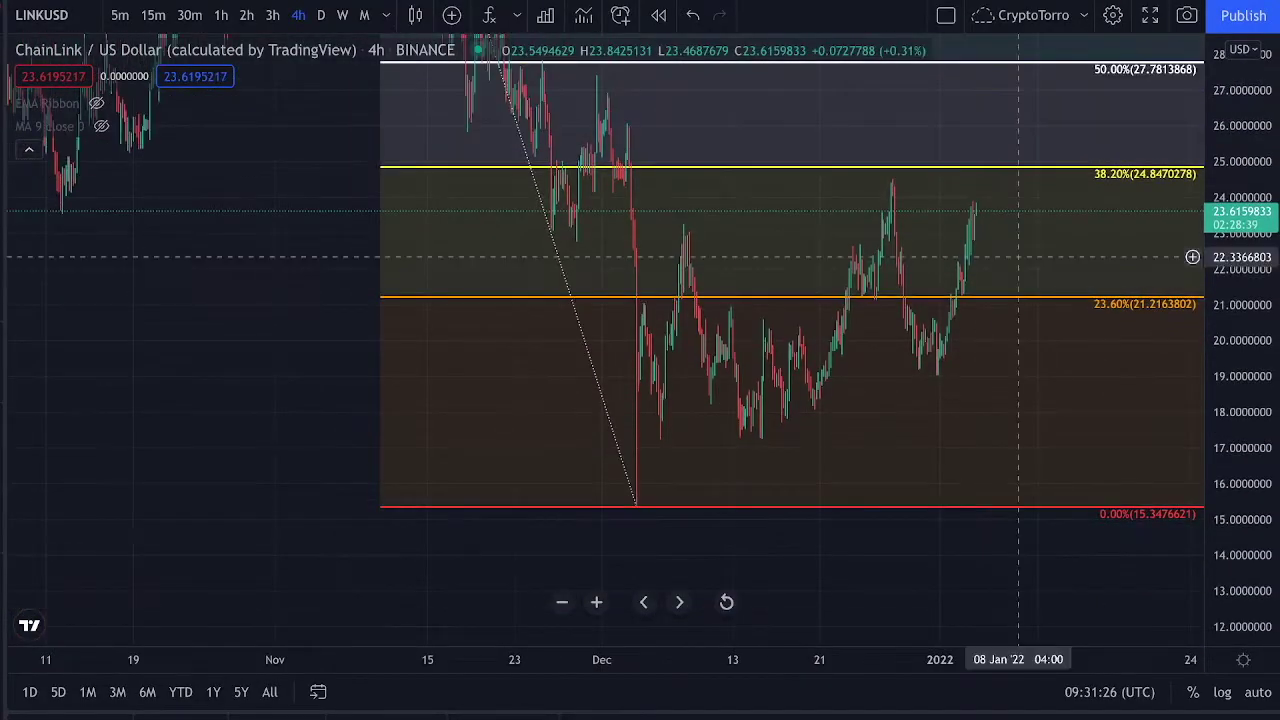
pyautogui.scroll(3, 1019, 257)
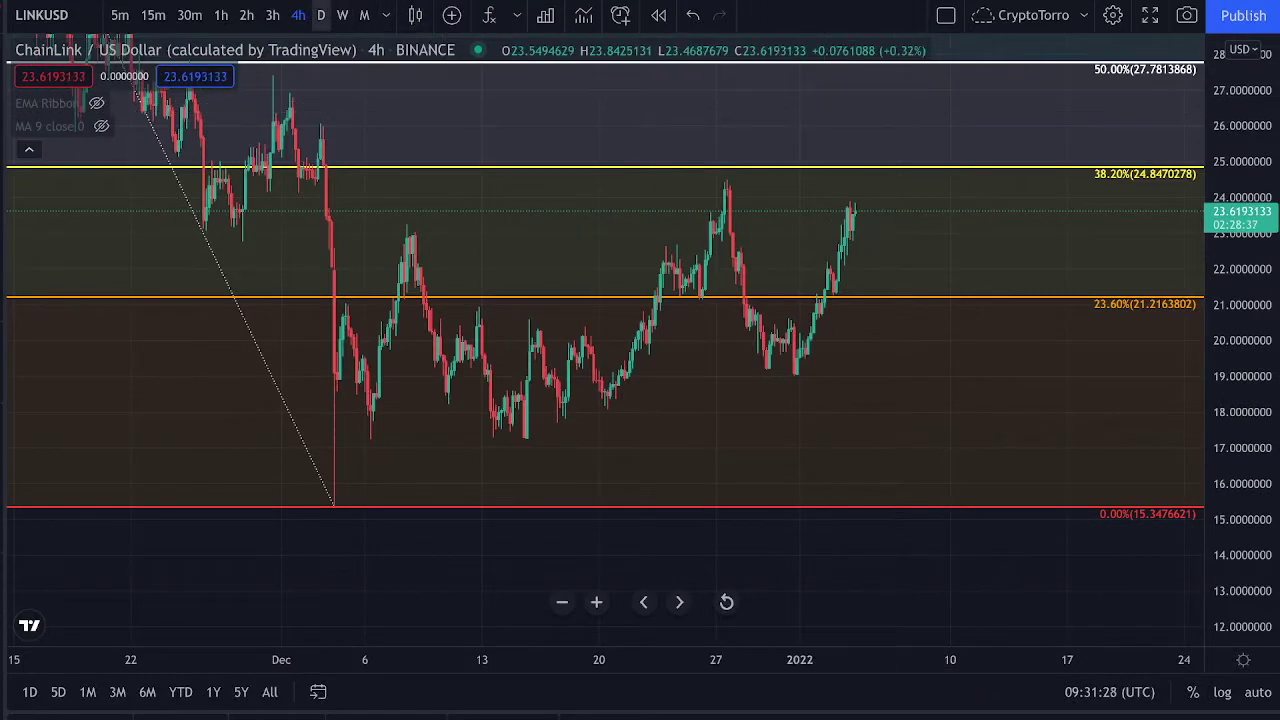
pyautogui.click(321, 15)
pyautogui.moveTo(1236, 130); pyautogui.dragTo(1225, 510)
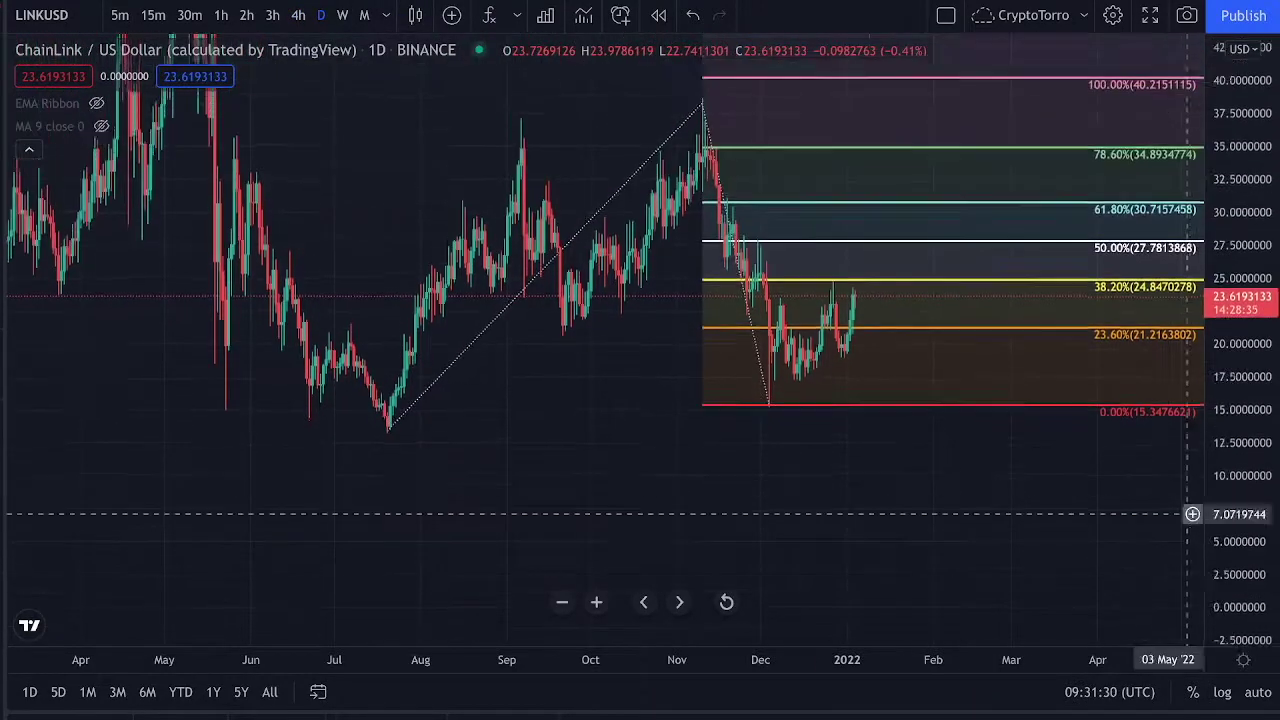
pyautogui.scroll(4, 834, 300)
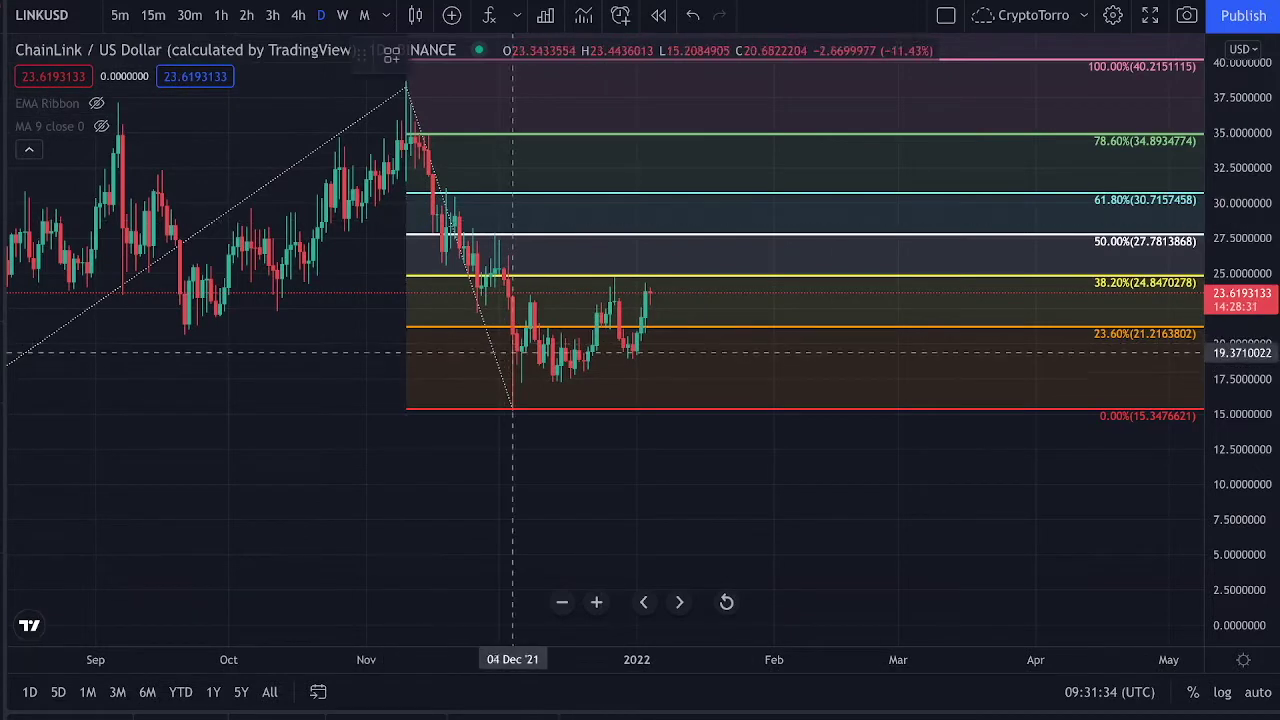
# - Brush two temporary lines beneath the December and early January lows and a rising arrow toward the 61.8% level, undoing each mark
pyautogui.moveTo(478, 372); pyautogui.dragTo(638, 372)
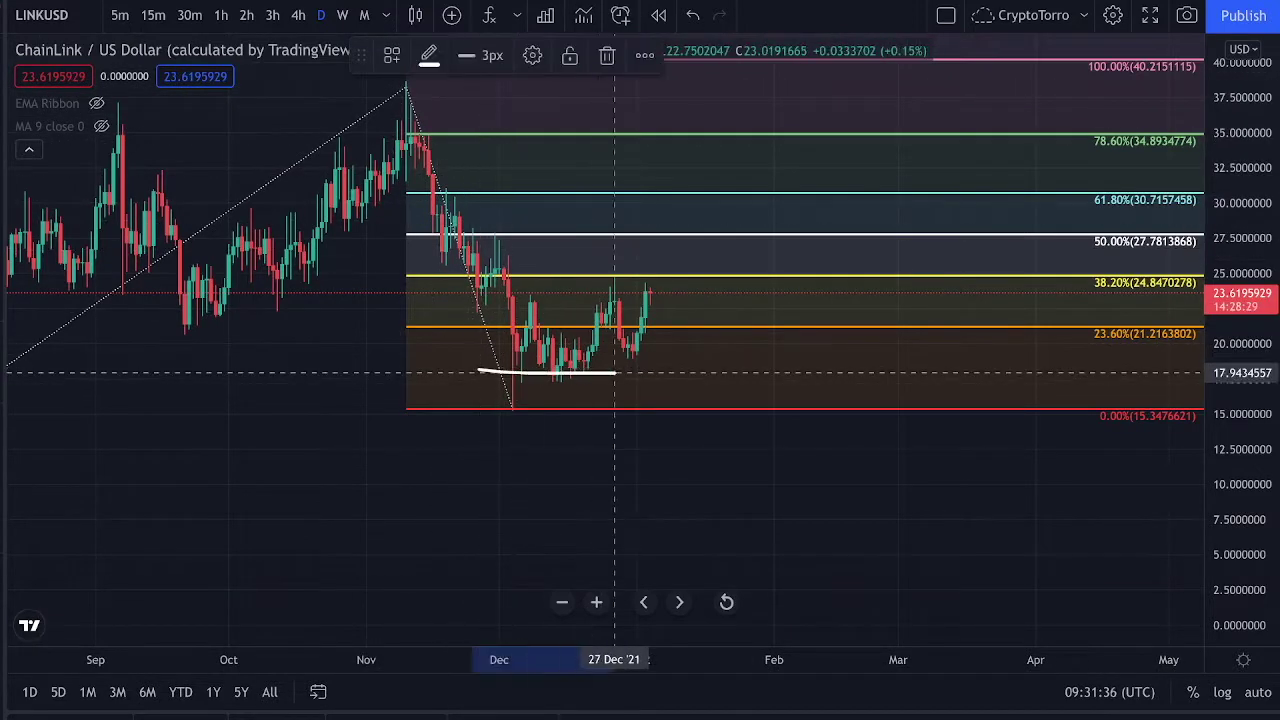
pyautogui.moveTo(570, 350); pyautogui.dragTo(675, 352)
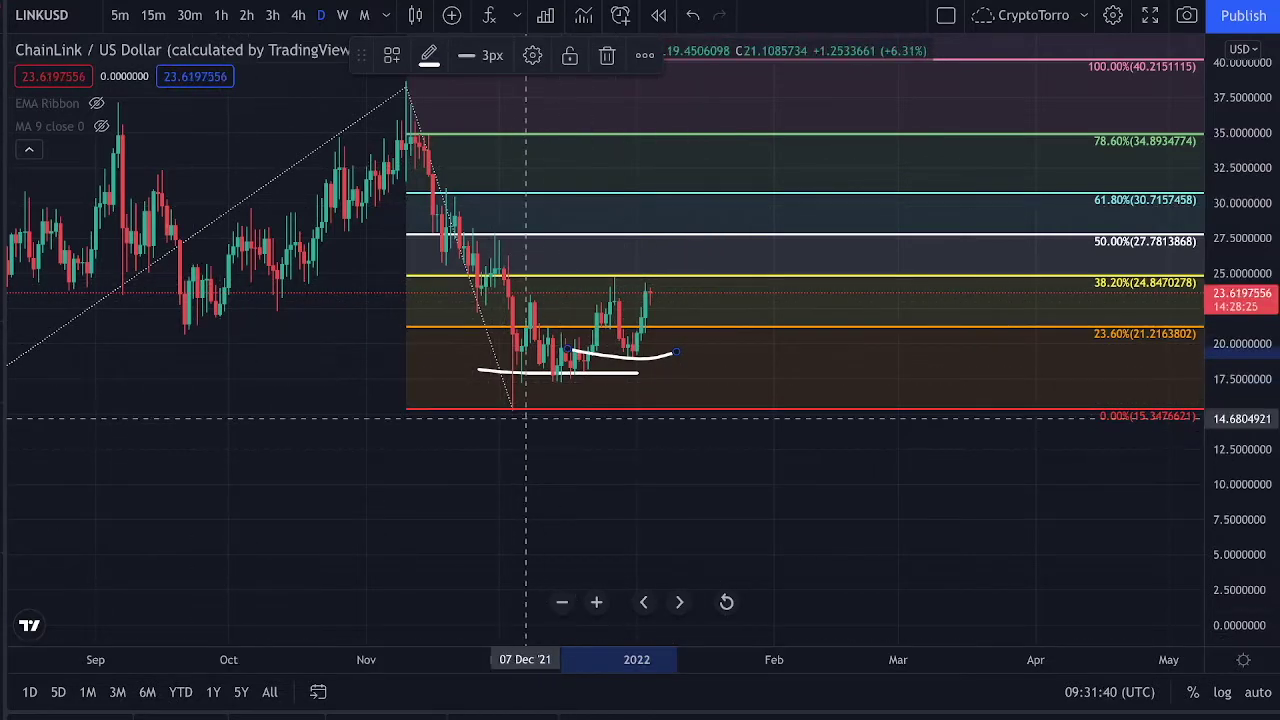
pyautogui.hotkey('ctrl', 'z')
pyautogui.hotkey('ctrl', 'z')
pyautogui.moveTo(517, 370)
pyautogui.mouseDown()
pyautogui.moveTo(565, 395)
pyautogui.moveTo(822, 182)
pyautogui.moveTo(800, 302)
pyautogui.moveTo(817, 186)
pyautogui.mouseUp()
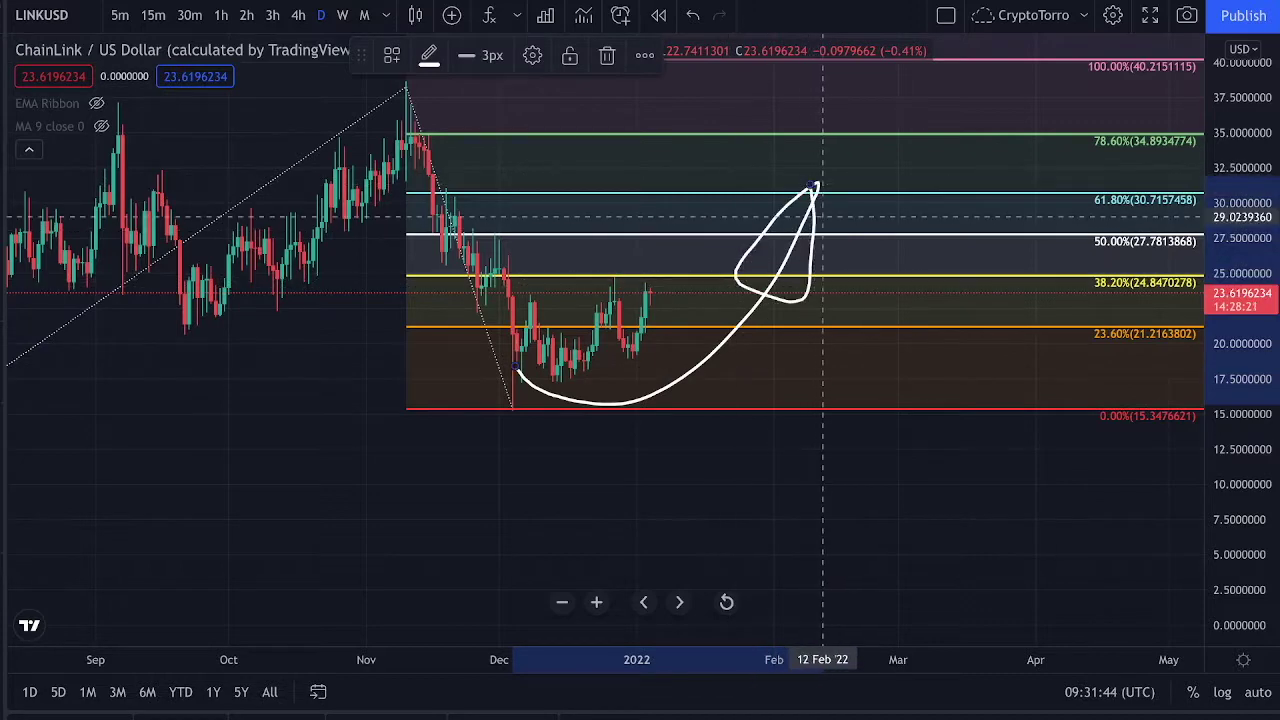
pyautogui.hotkey('ctrl', 'z')
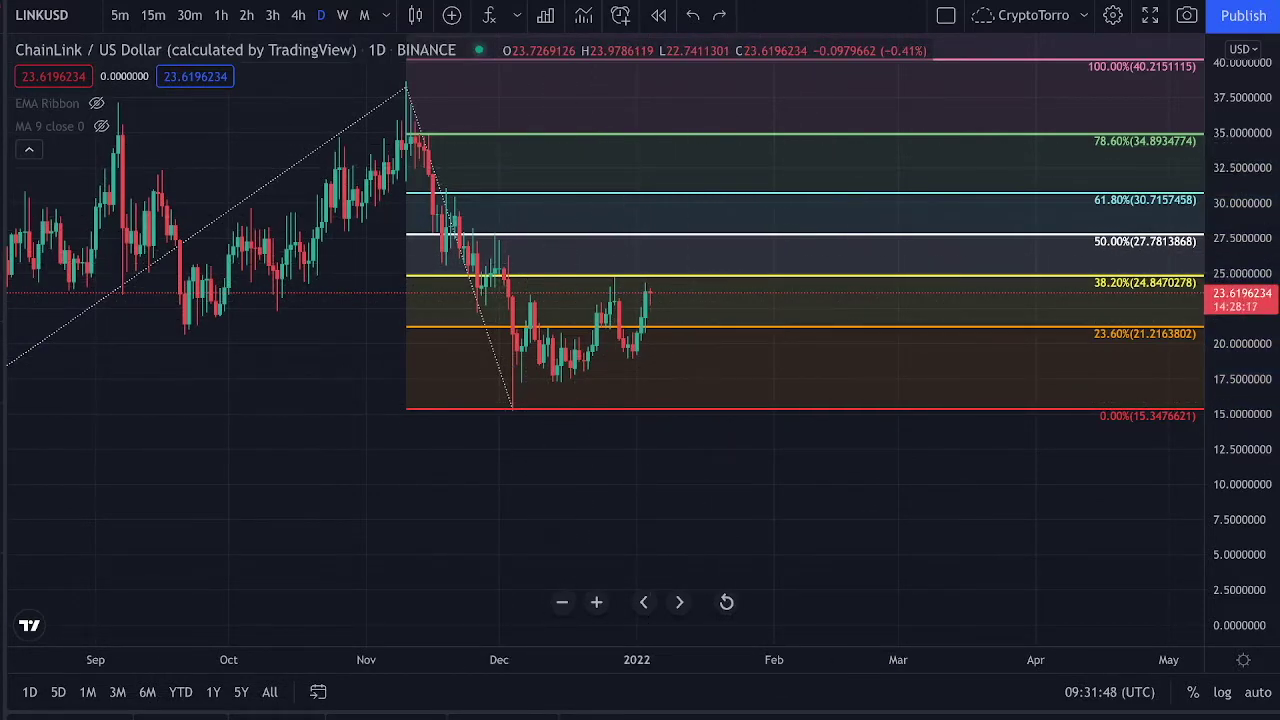
# - Switch the chart back to the 4-hour timeframe, framing the December to January price action
pyautogui.click(3, 93)
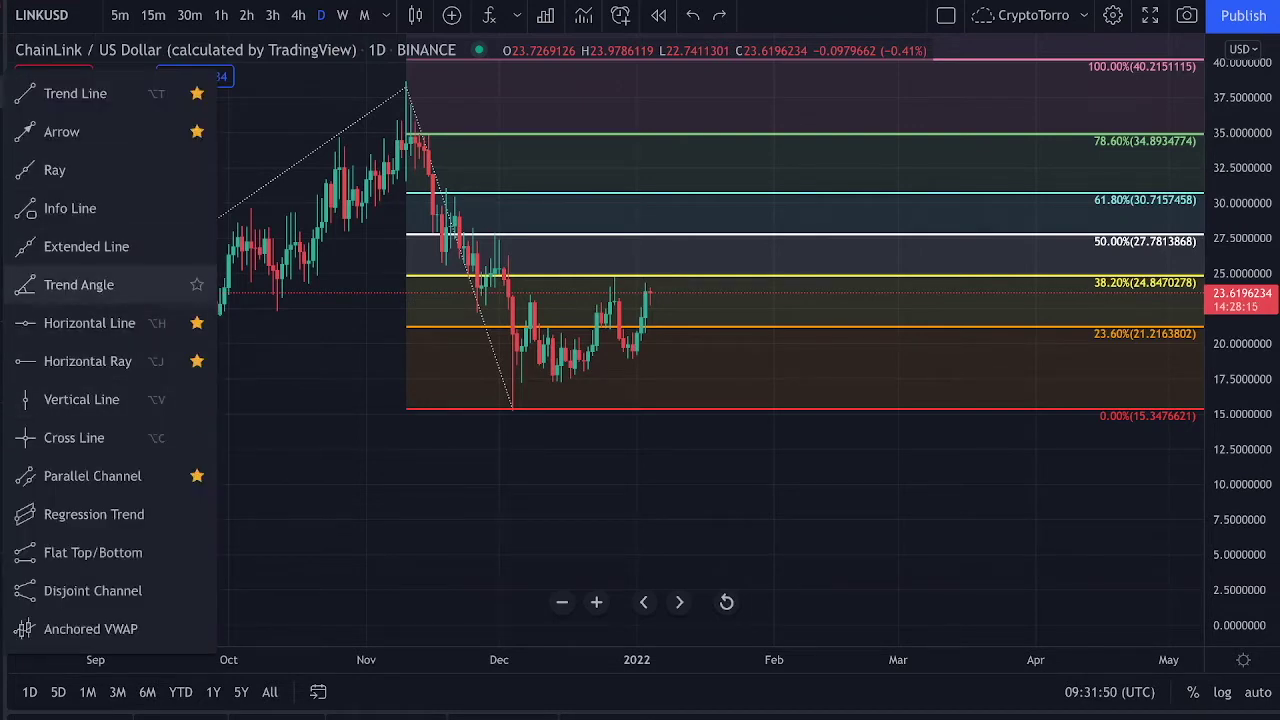
pyautogui.click(298, 14)
pyautogui.scroll(-5, 485, 350)
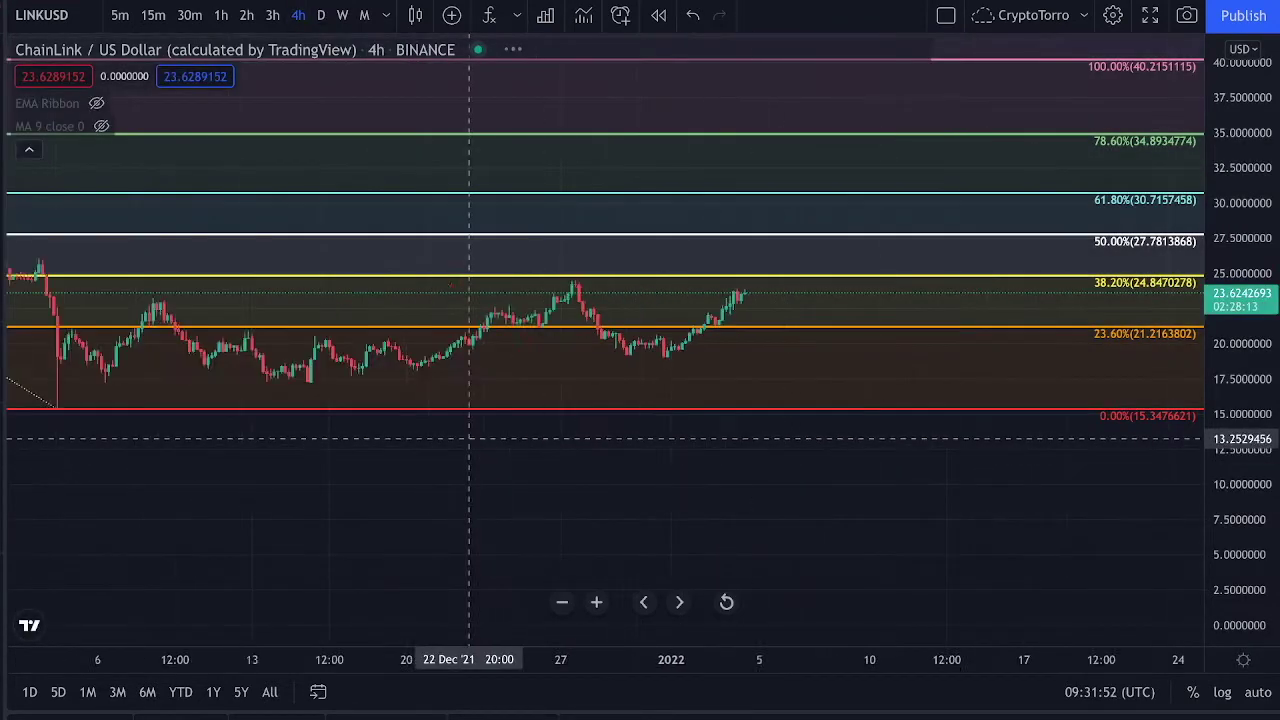
pyautogui.moveTo(1242, 510); pyautogui.dragTo(1242, 206)
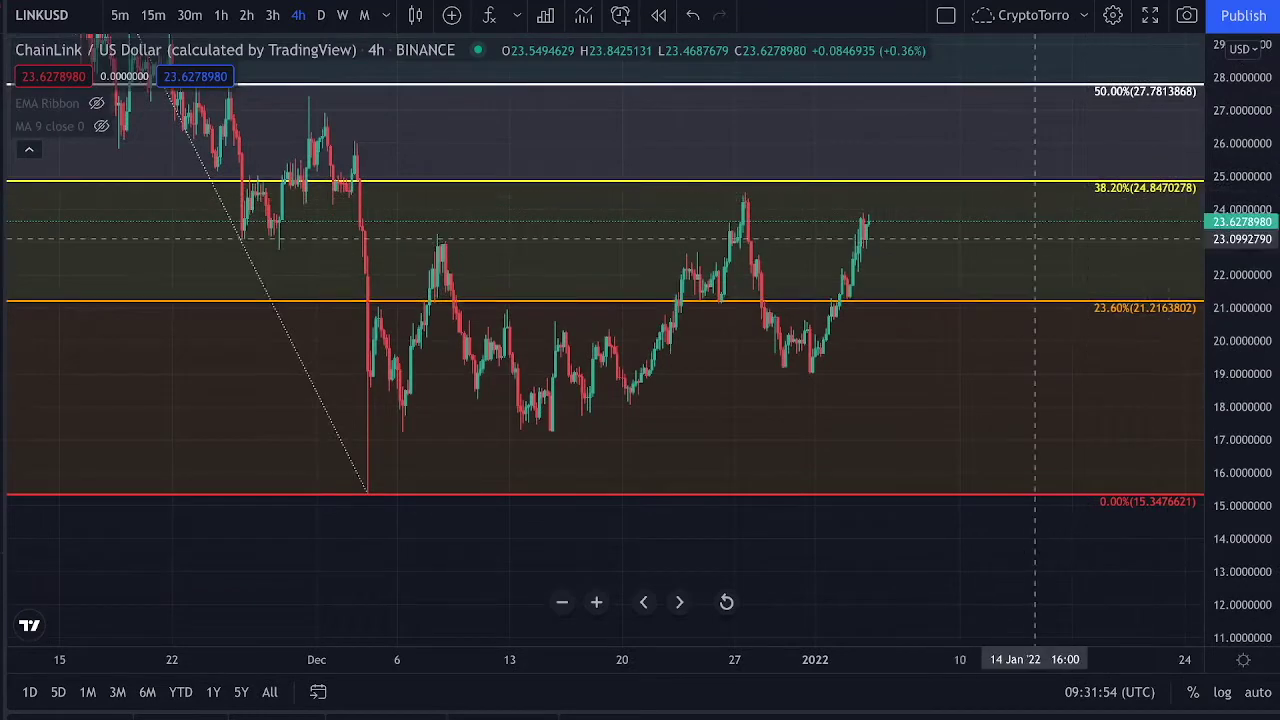
pyautogui.moveTo(1030, 241); pyautogui.dragTo(736, 411)
pyautogui.press('Delete')
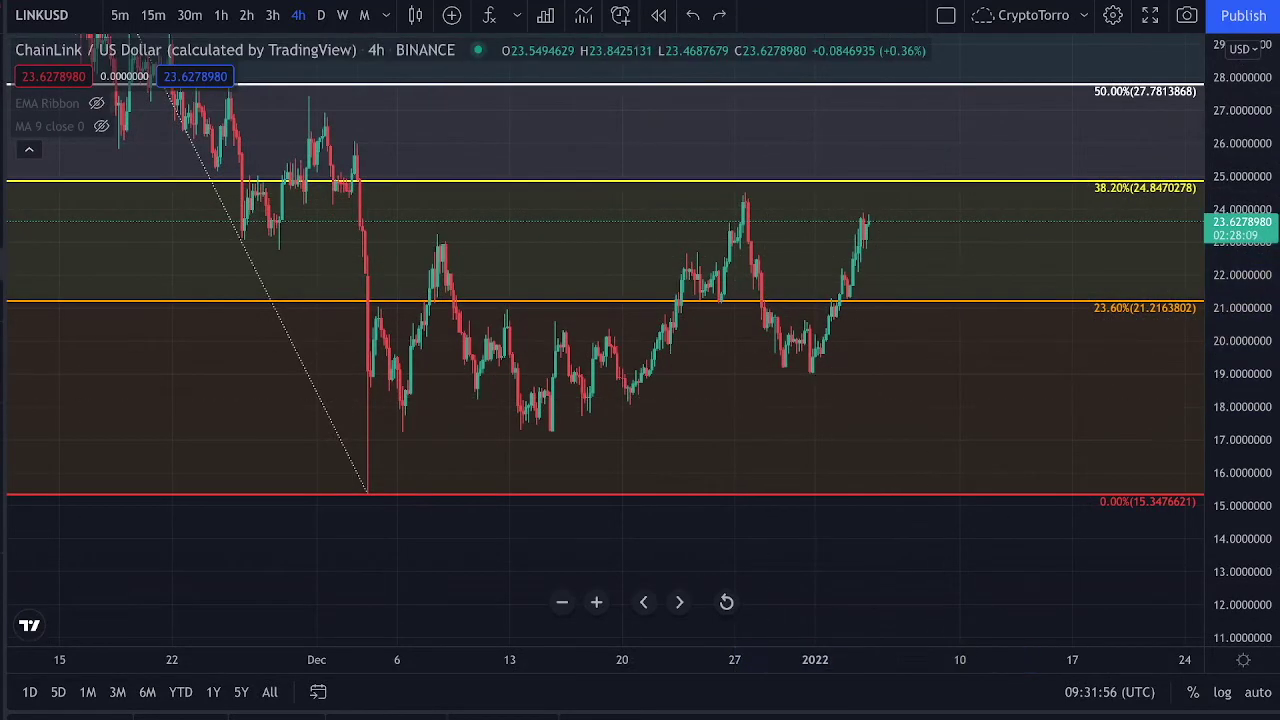
# - Draw a rising curve from the 15 Dec '21 low at about 17.26, along the early January low, to 16 Jan '22 at about 27.28
pyautogui.click(4, 94)
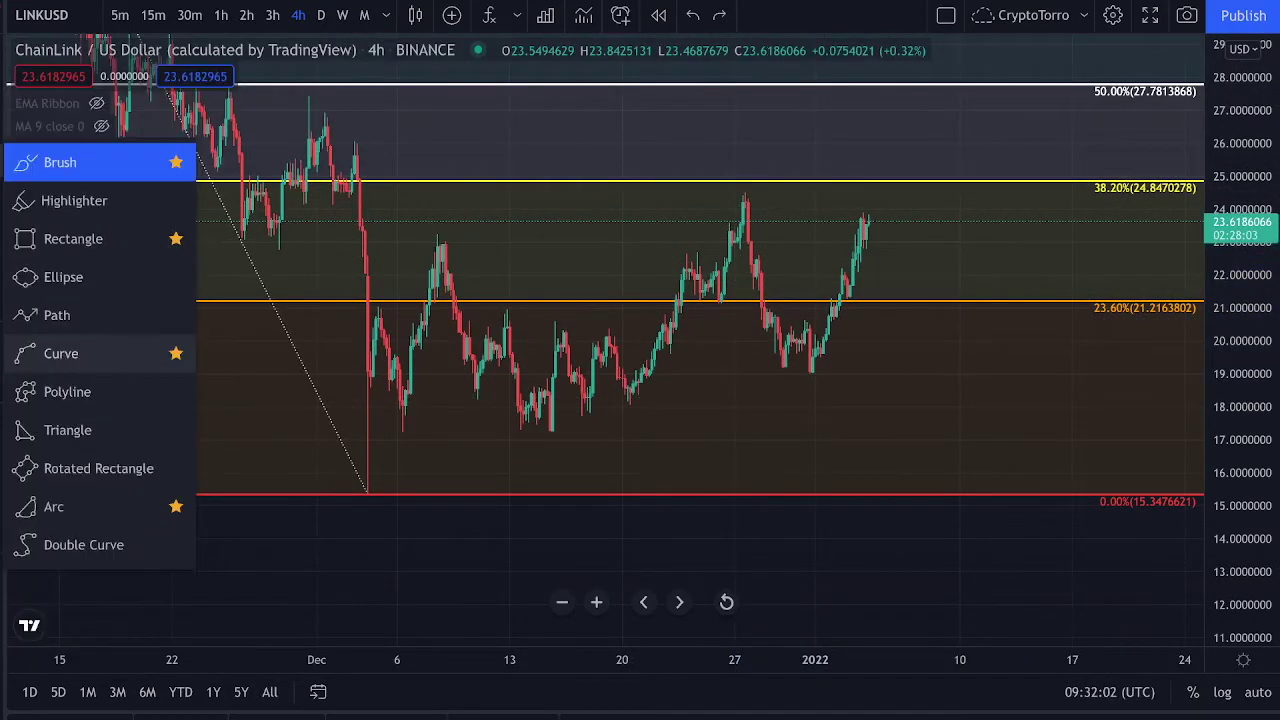
pyautogui.click(102, 354)
pyautogui.click(553, 431)
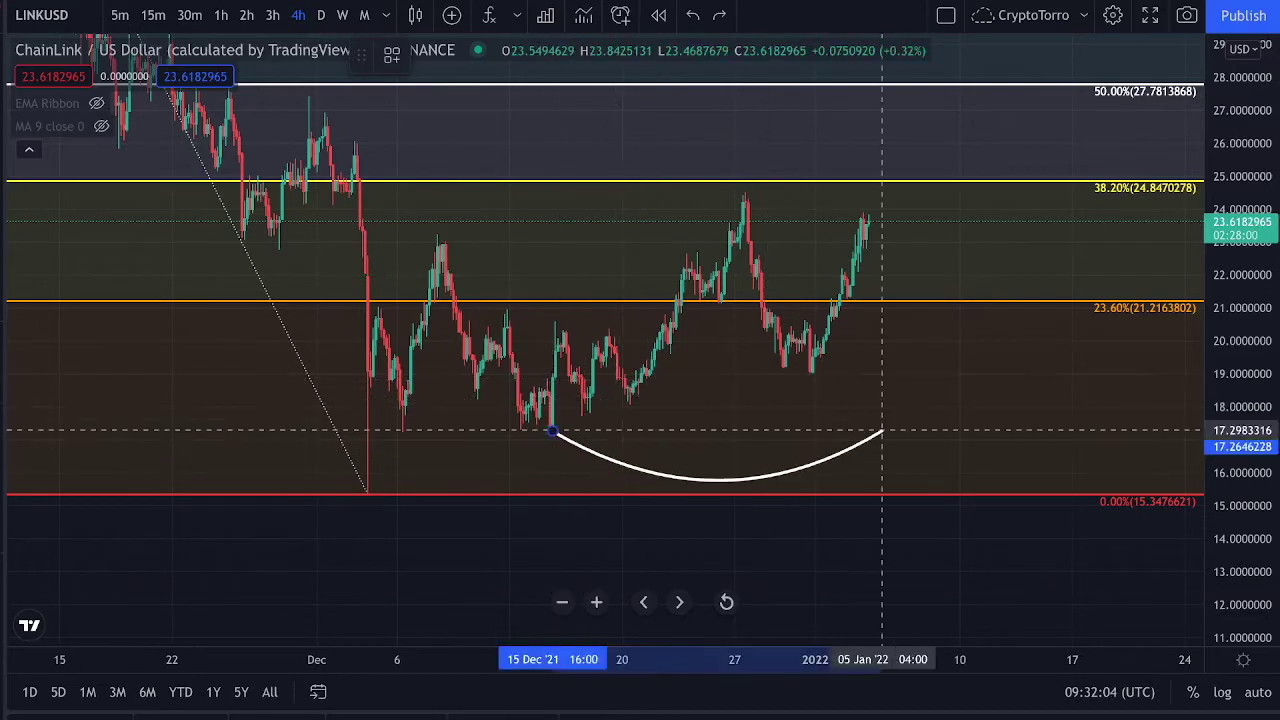
pyautogui.click(1070, 101)
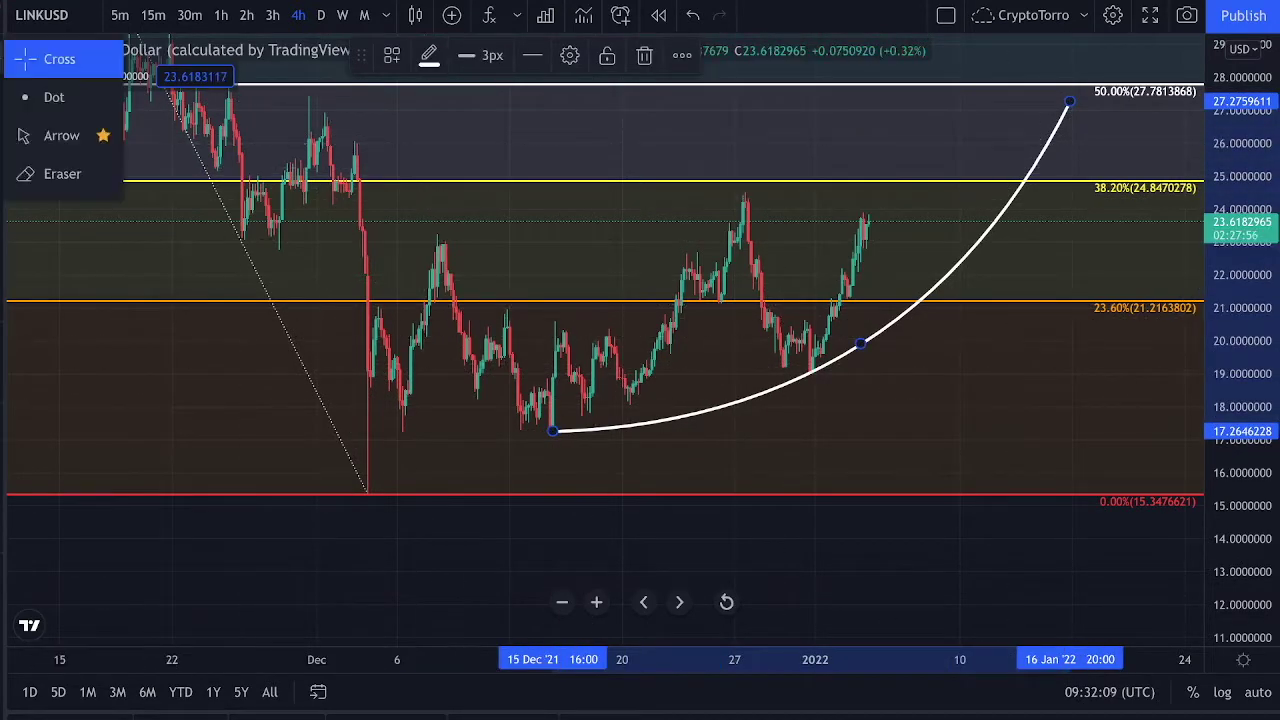
# - Sketch temporary rising strokes from the mid-December low and the early January low toward the 50% level, removing each one
pyautogui.moveTo(970, 159)
pyautogui.mouseDown()
pyautogui.moveTo(874, 211)
pyautogui.moveTo(685, 225)
pyautogui.mouseUp()
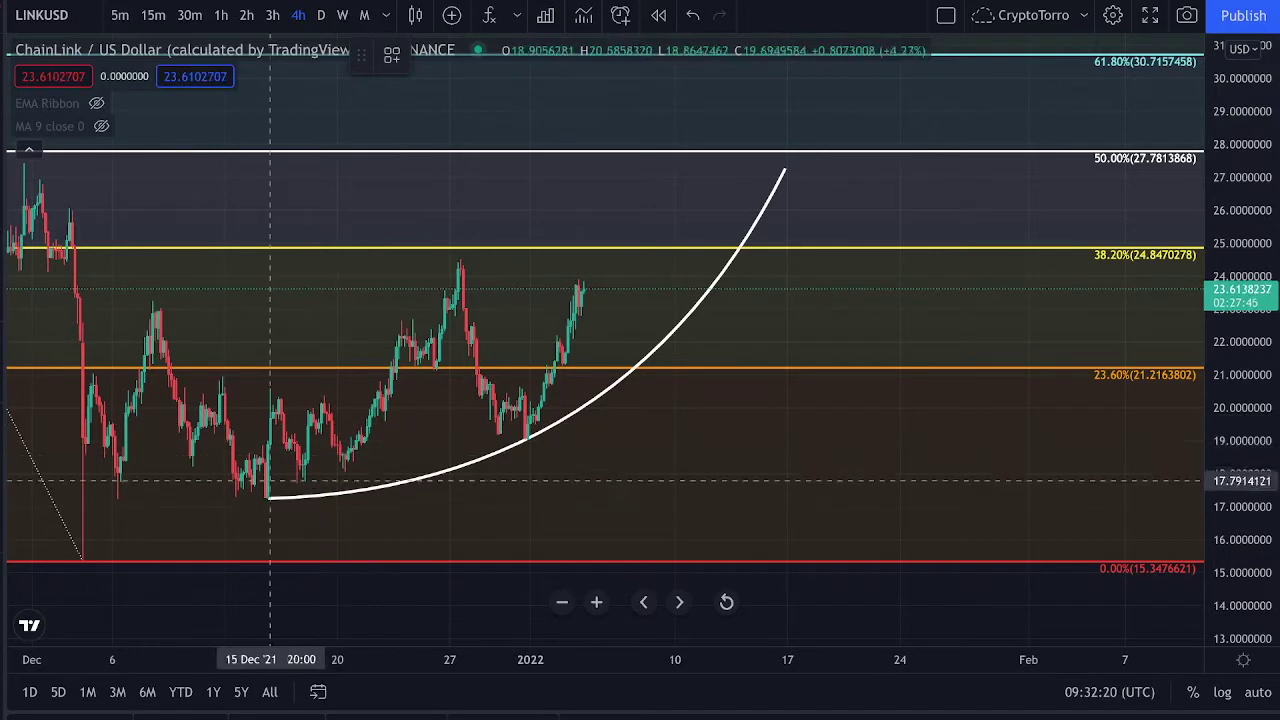
pyautogui.moveTo(265, 497)
pyautogui.mouseDown()
pyautogui.moveTo(412, 338)
pyautogui.moveTo(495, 400)
pyautogui.moveTo(605, 275)
pyautogui.moveTo(663, 365)
pyautogui.moveTo(757, 143)
pyautogui.moveTo(725, 205)
pyautogui.moveTo(750, 132)
pyautogui.mouseUp()
pyautogui.press('Delete')
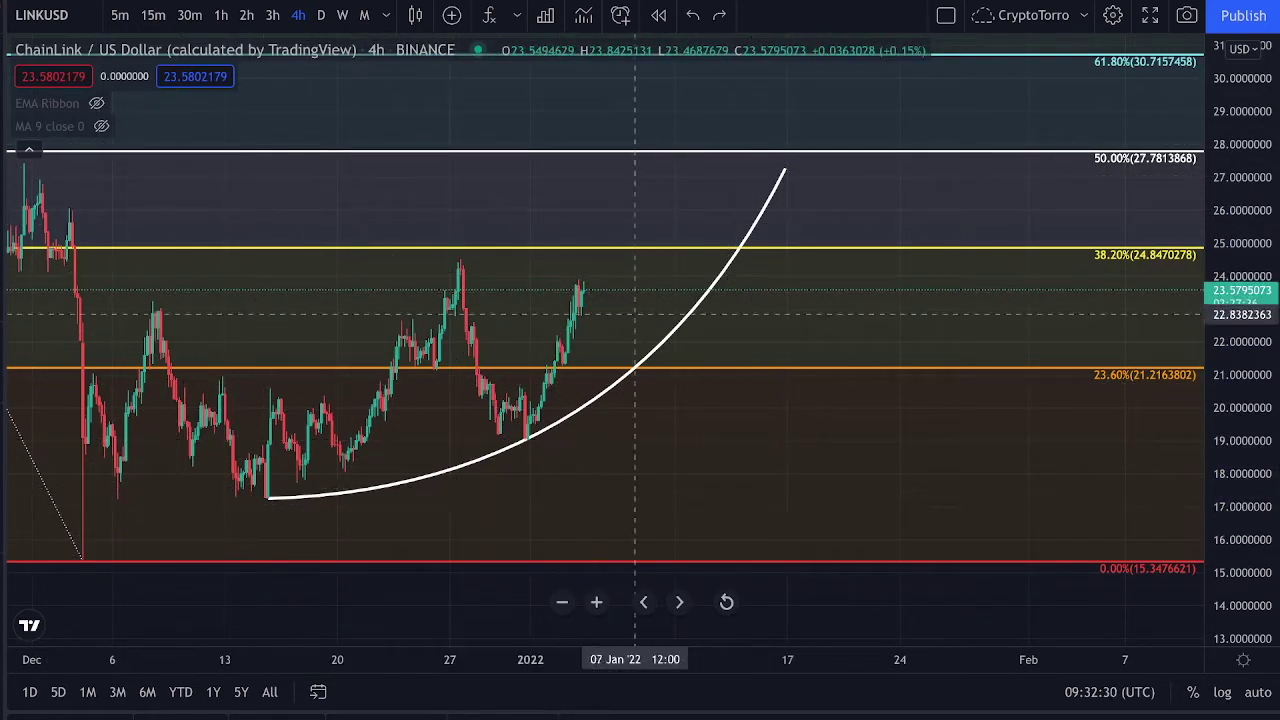
pyautogui.scroll(1, 590, 360)
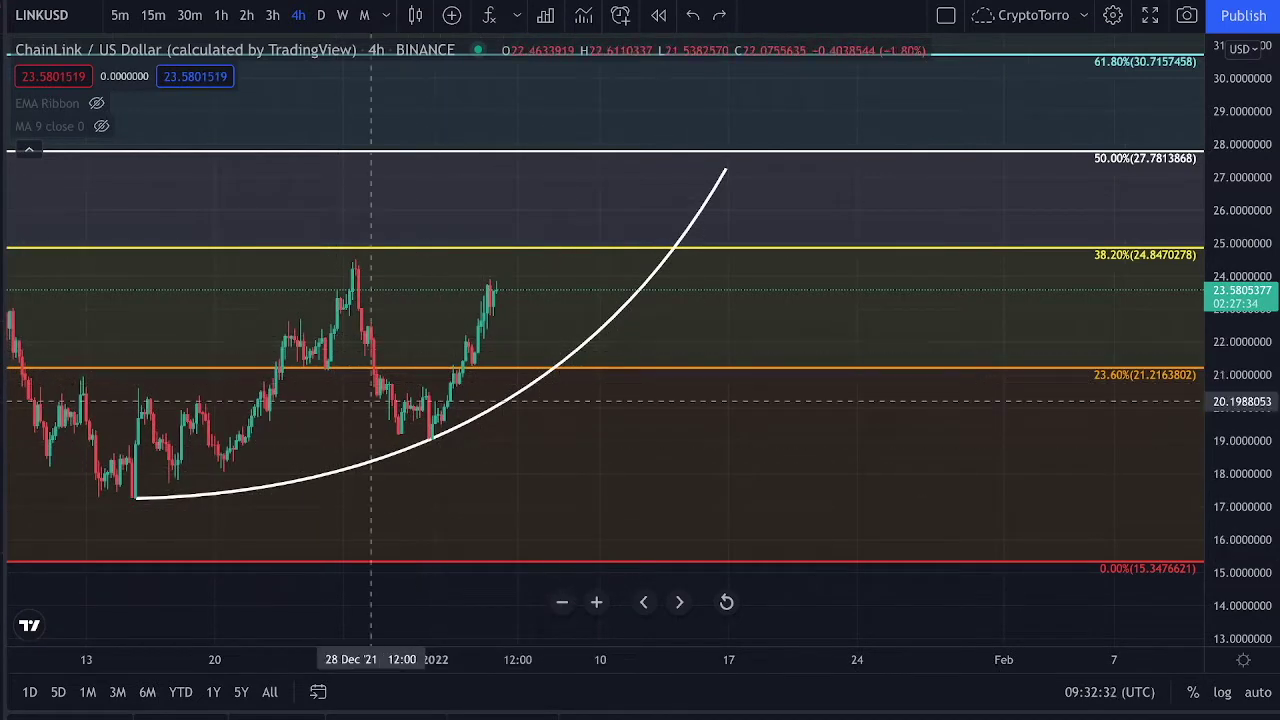
pyautogui.moveTo(423, 425)
pyautogui.mouseDown()
pyautogui.moveTo(486, 282)
pyautogui.moveTo(536, 358)
pyautogui.moveTo(714, 120)
pyautogui.moveTo(702, 205)
pyautogui.moveTo(750, 140)
pyautogui.mouseUp()
pyautogui.hotkey('ctrl', 'z')
pyautogui.hotkey('ctrl', 'z')
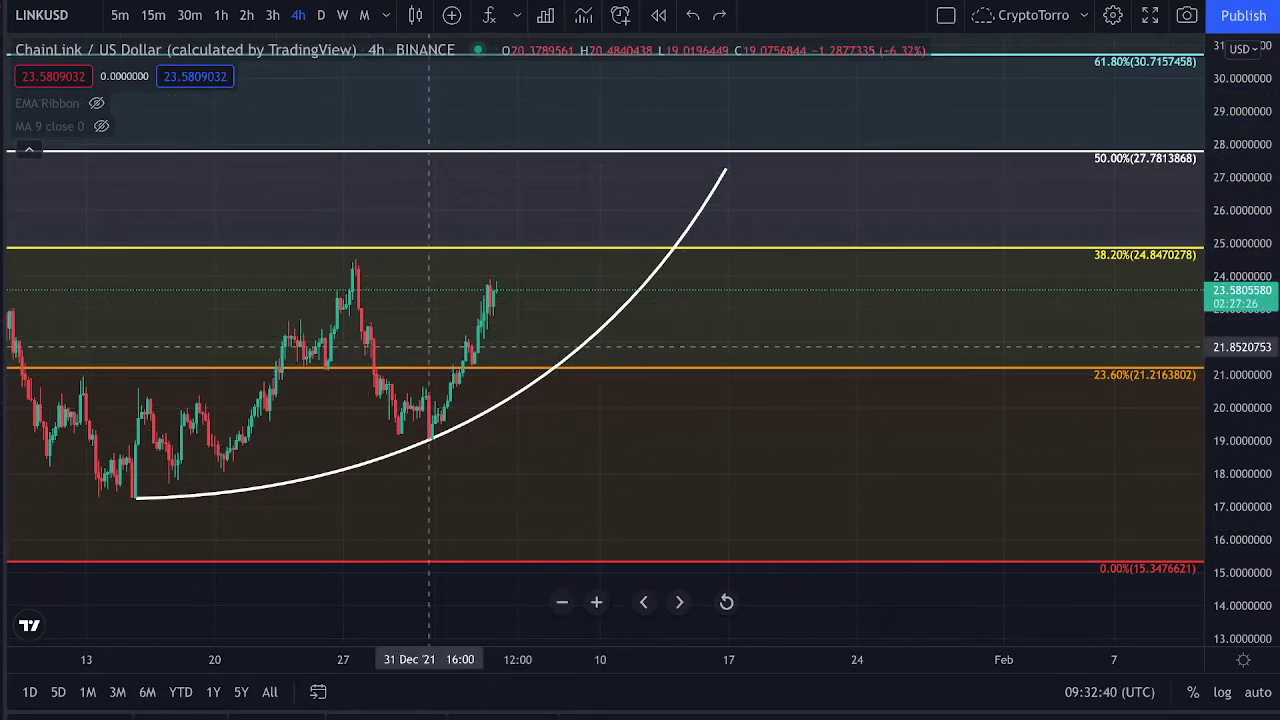
# - Add the Relative Strength Index indicator to the 4-hour chart
pyautogui.scroll(1, 240, 371)
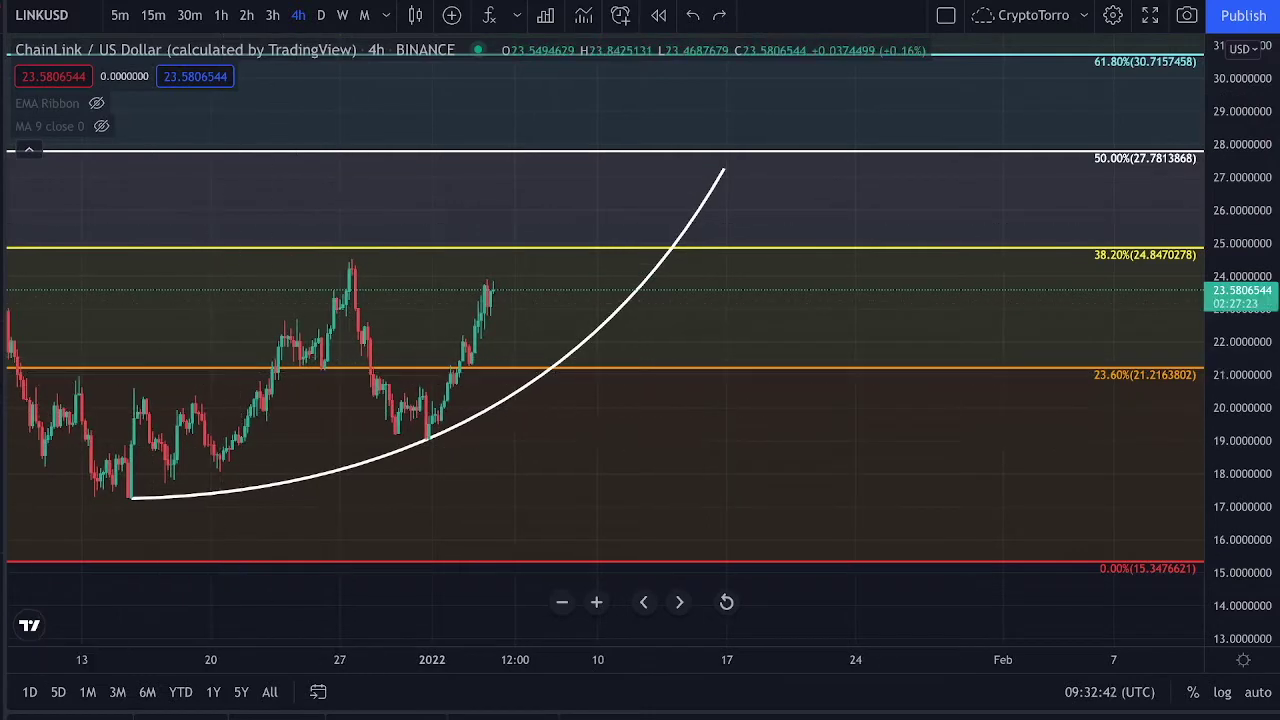
pyautogui.moveTo(426, 218); pyautogui.dragTo(697, 220)
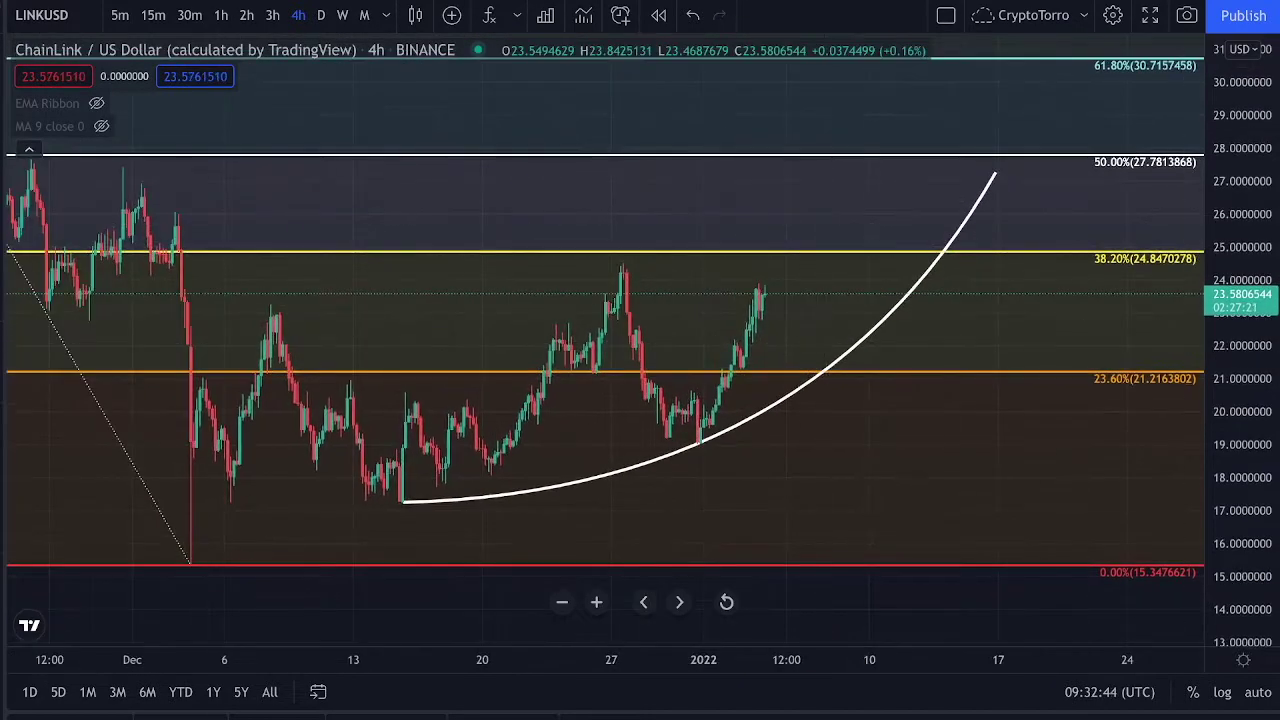
pyautogui.scroll(3, 771, 291)
pyautogui.click(516, 15)
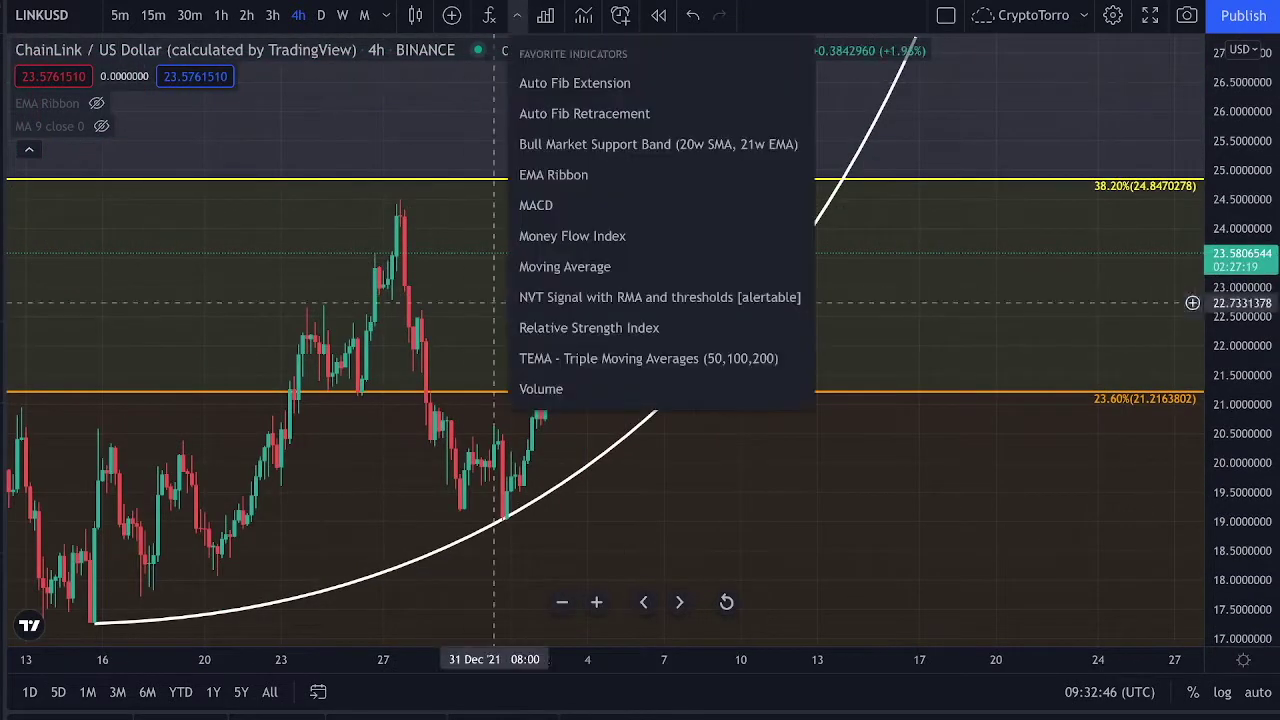
pyautogui.click(589, 327)
pyautogui.moveTo(491, 269); pyautogui.dragTo(577, 269)
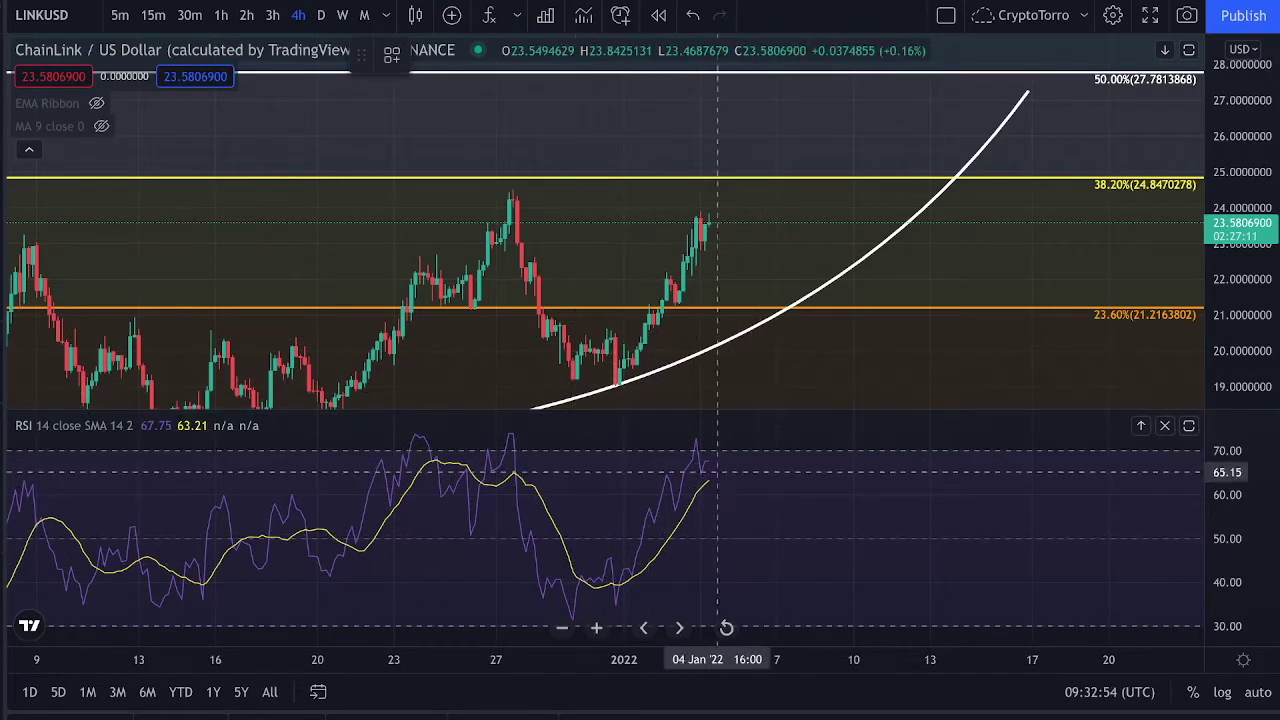
# - Circle the latest RSI peak, sketch a downward arrow from the recent price high, and circle the RSI area again, undoing each mark
pyautogui.moveTo(682, 427); pyautogui.dragTo(680, 463)
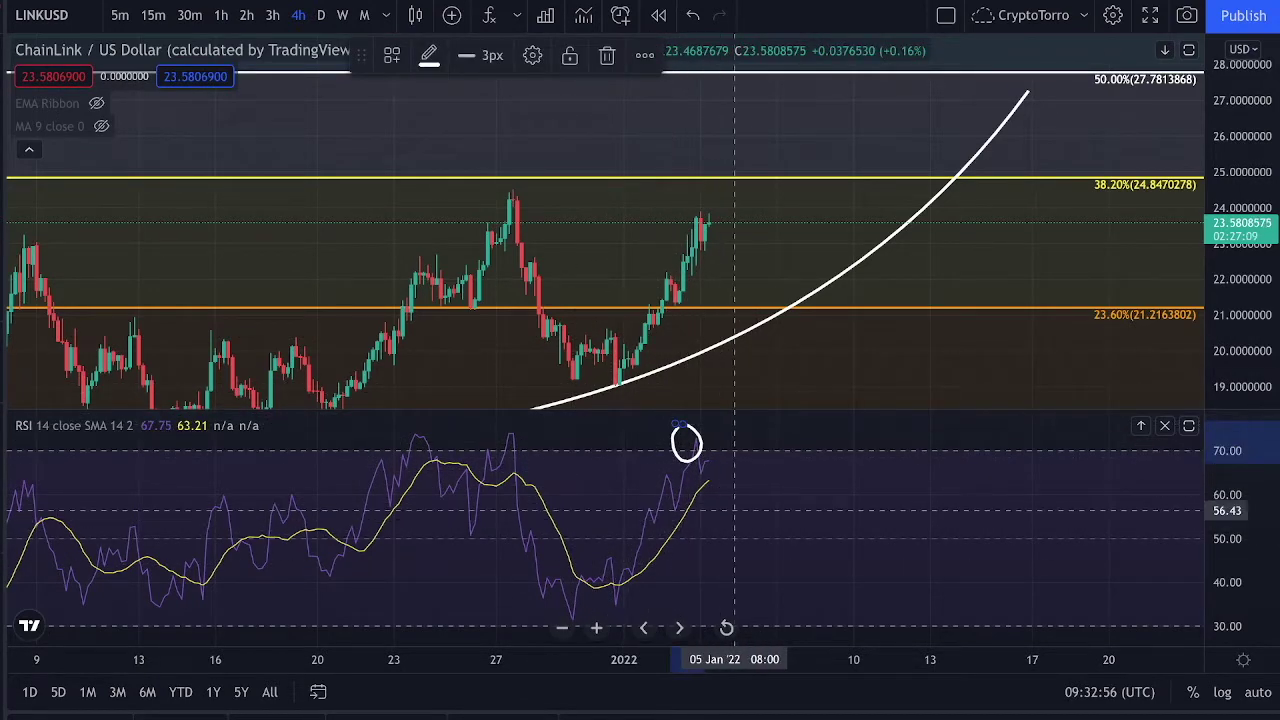
pyautogui.hotkey('ctrl', 'z')
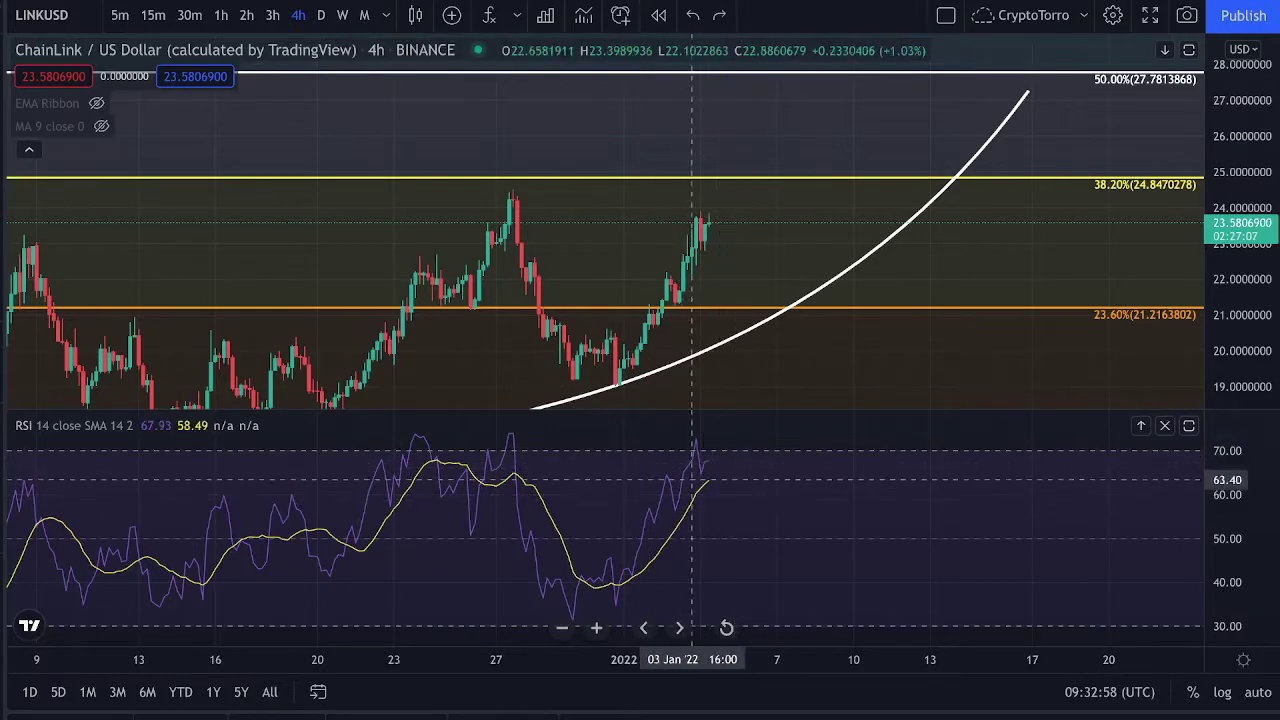
pyautogui.moveTo(691, 204); pyautogui.dragTo(730, 274)
pyautogui.hotkey('ctrl', 'z')
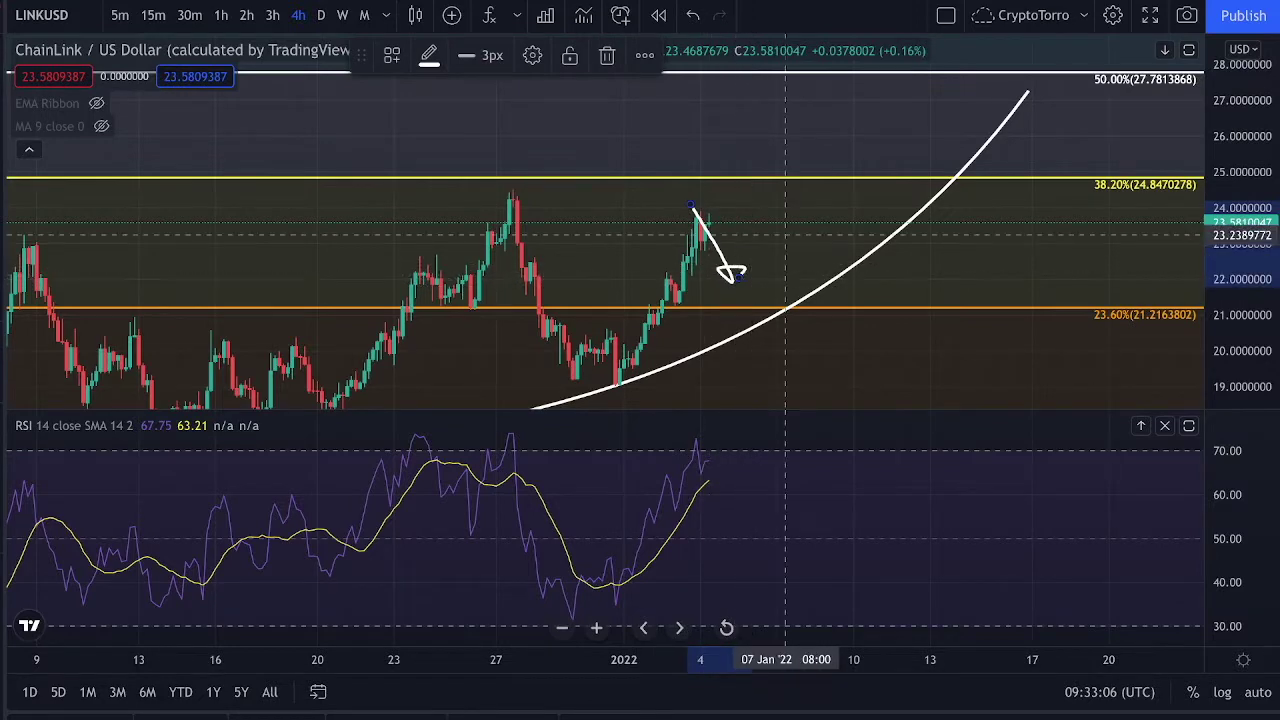
pyautogui.hotkey('ctrl', 'z')
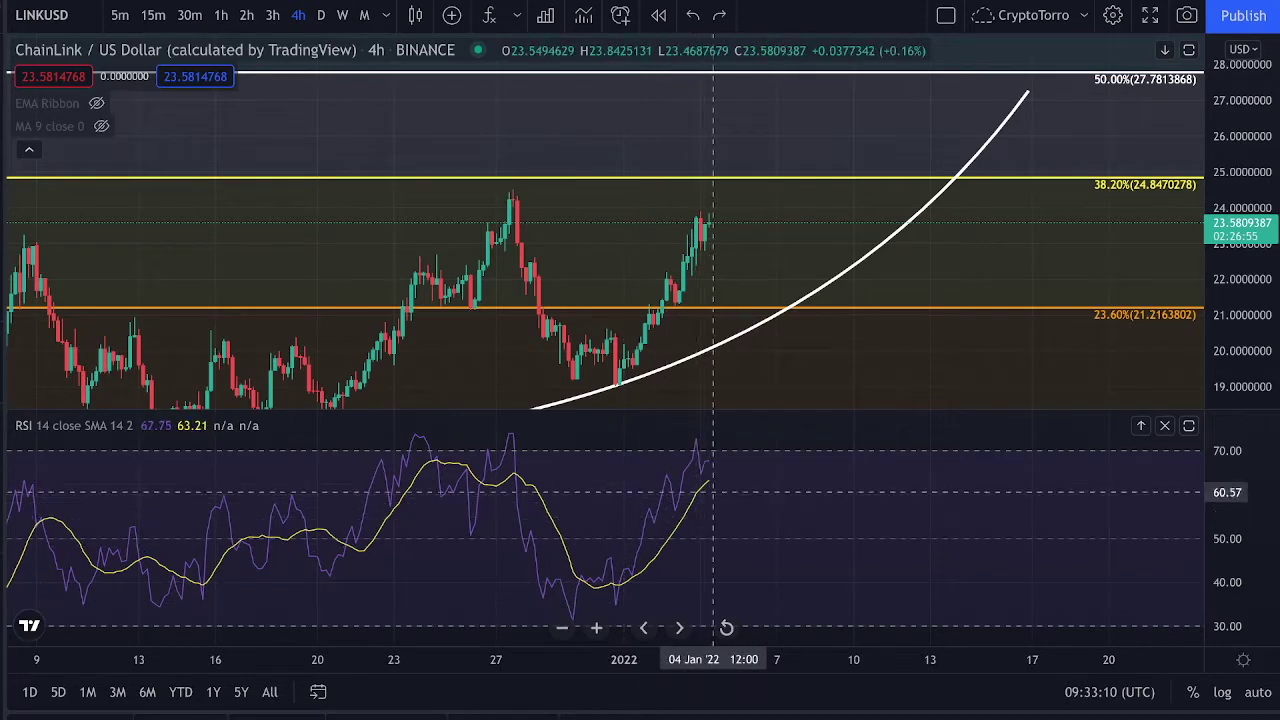
pyautogui.moveTo(700, 437)
pyautogui.mouseDown()
pyautogui.moveTo(666, 509)
pyautogui.moveTo(654, 443)
pyautogui.mouseUp()
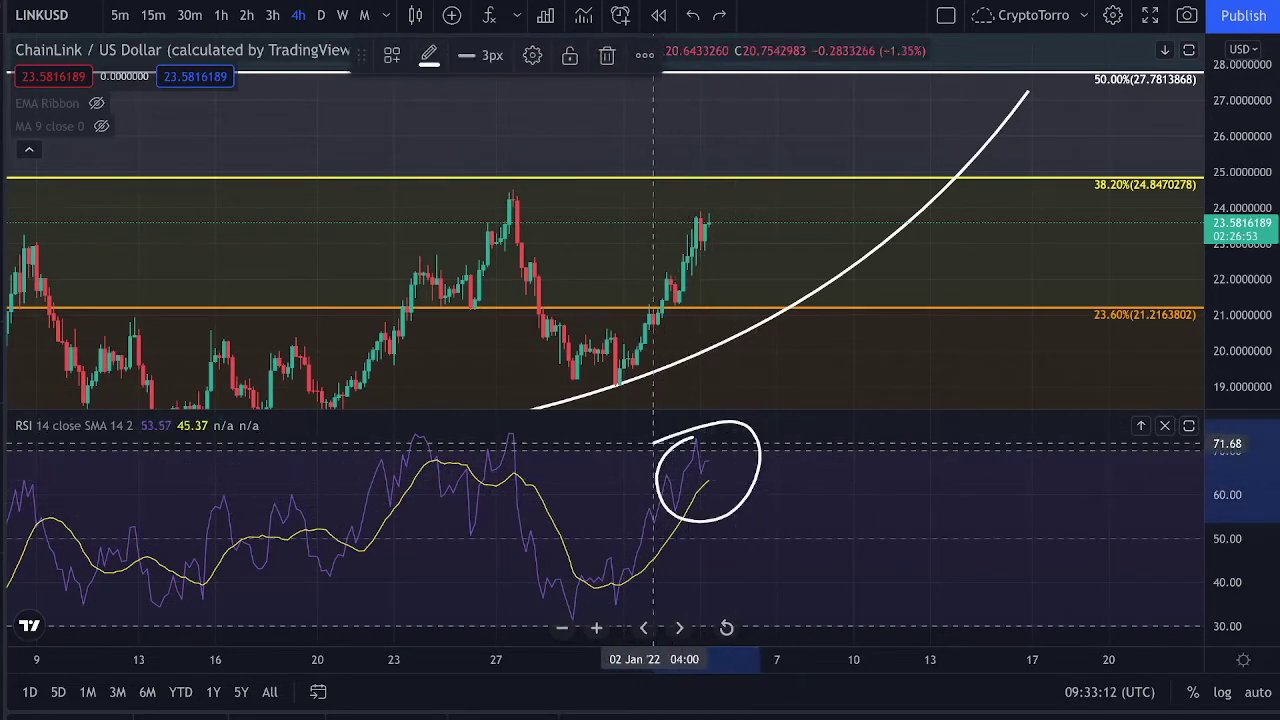
pyautogui.hotkey('ctrl', 'z')
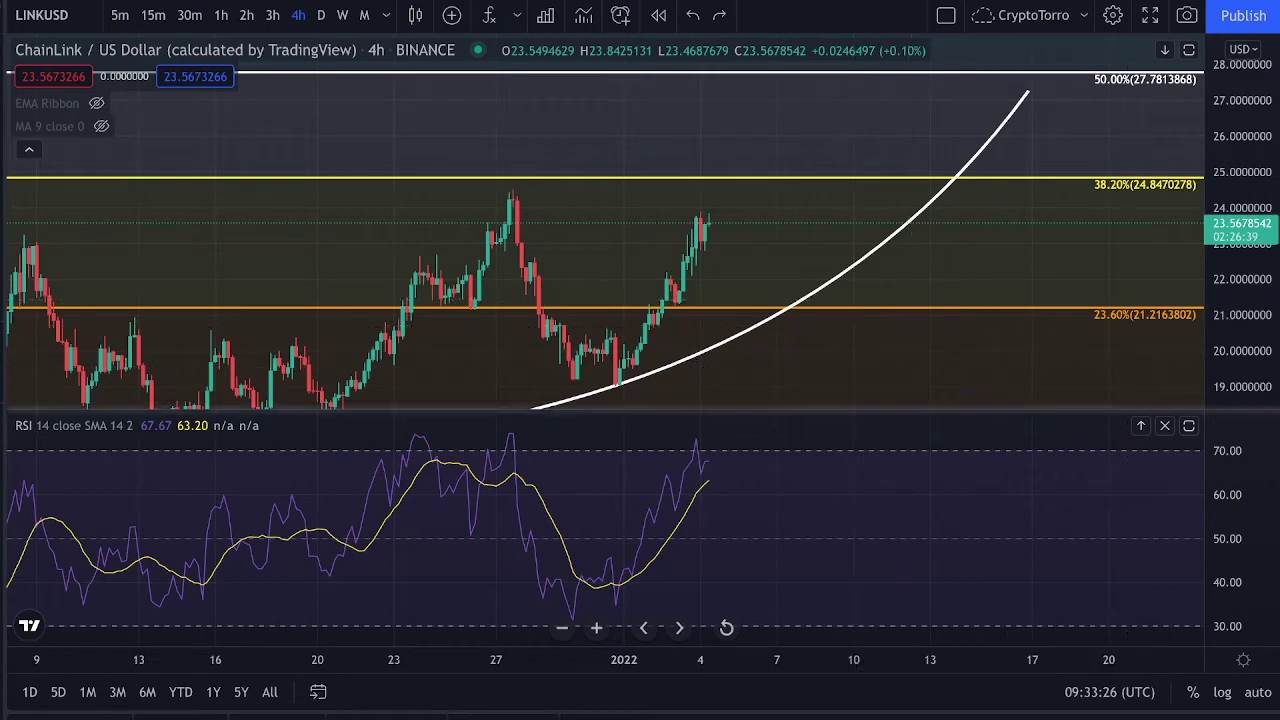
# - Brush a temporary circle around the 23.6% level beyond the curve and a short stroke after the early January low, deleting both
pyautogui.moveTo(1047, 274)
pyautogui.mouseDown()
pyautogui.moveTo(1160, 345)
pyautogui.moveTo(1041, 284)
pyautogui.mouseUp()
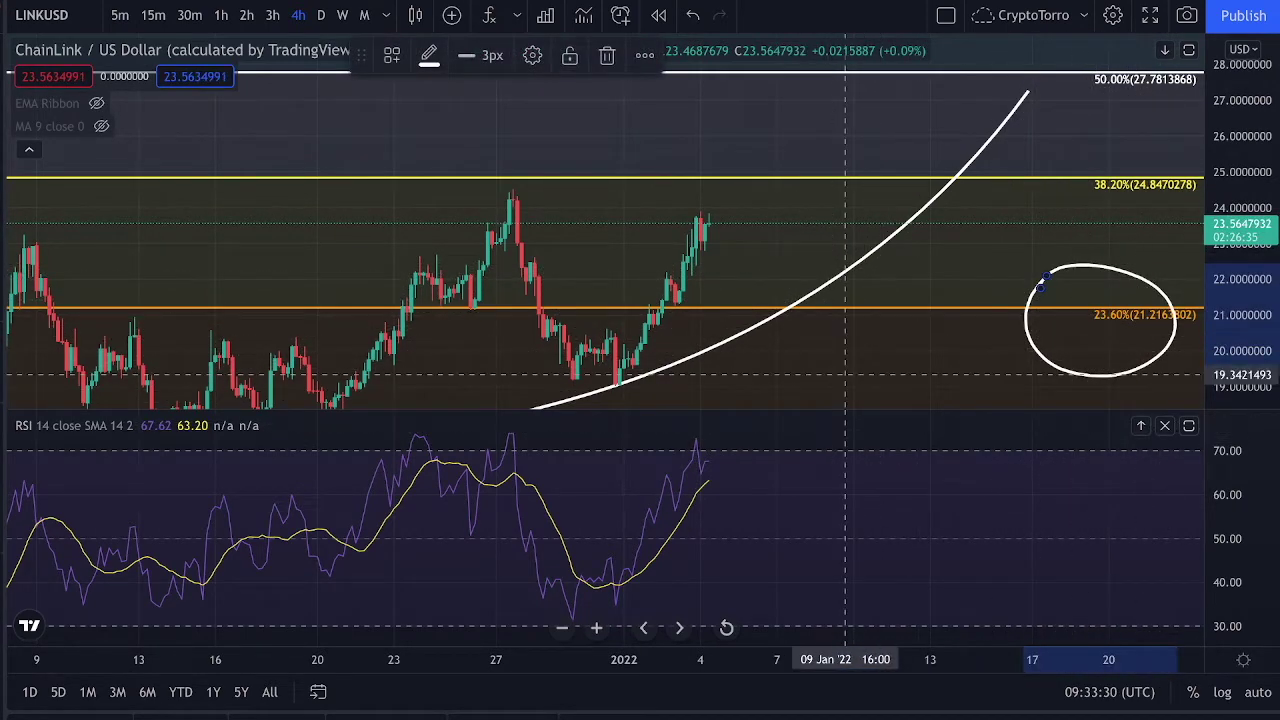
pyautogui.press('Delete')
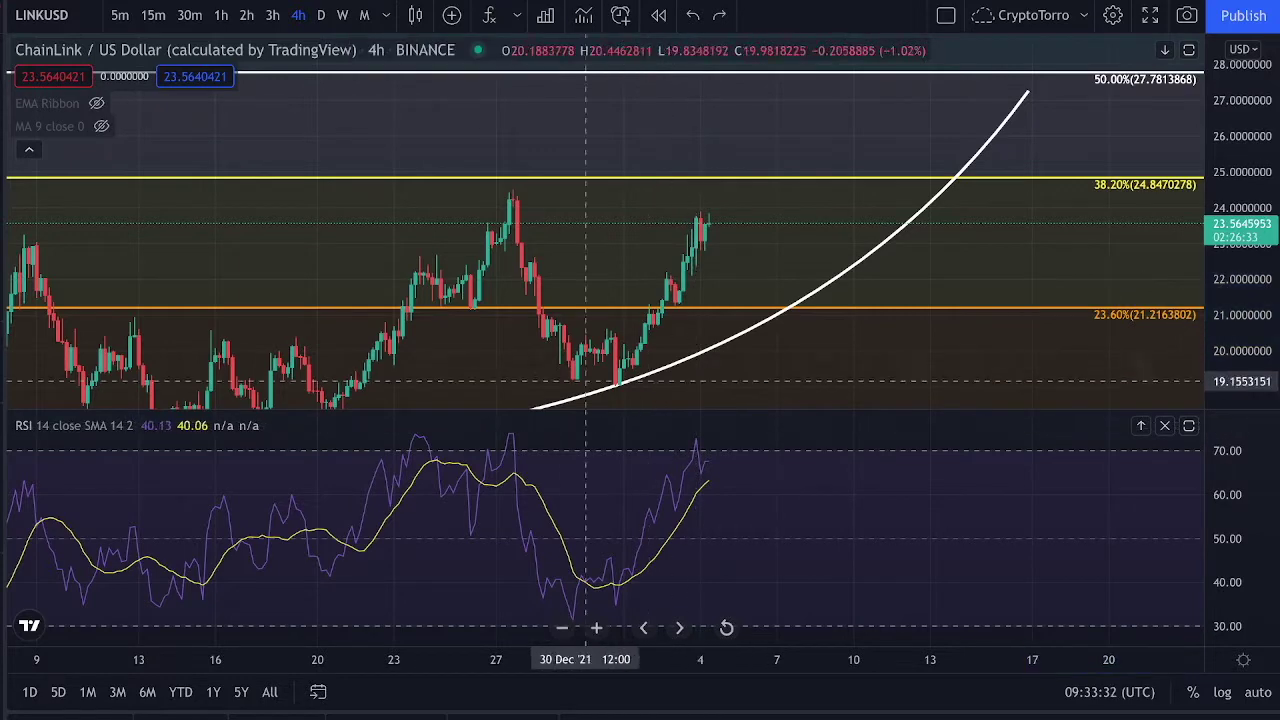
pyautogui.moveTo(632, 359)
pyautogui.mouseDown()
pyautogui.moveTo(740, 235)
pyautogui.moveTo(755, 288)
pyautogui.moveTo(785, 300)
pyautogui.mouseUp()
pyautogui.press('Delete')
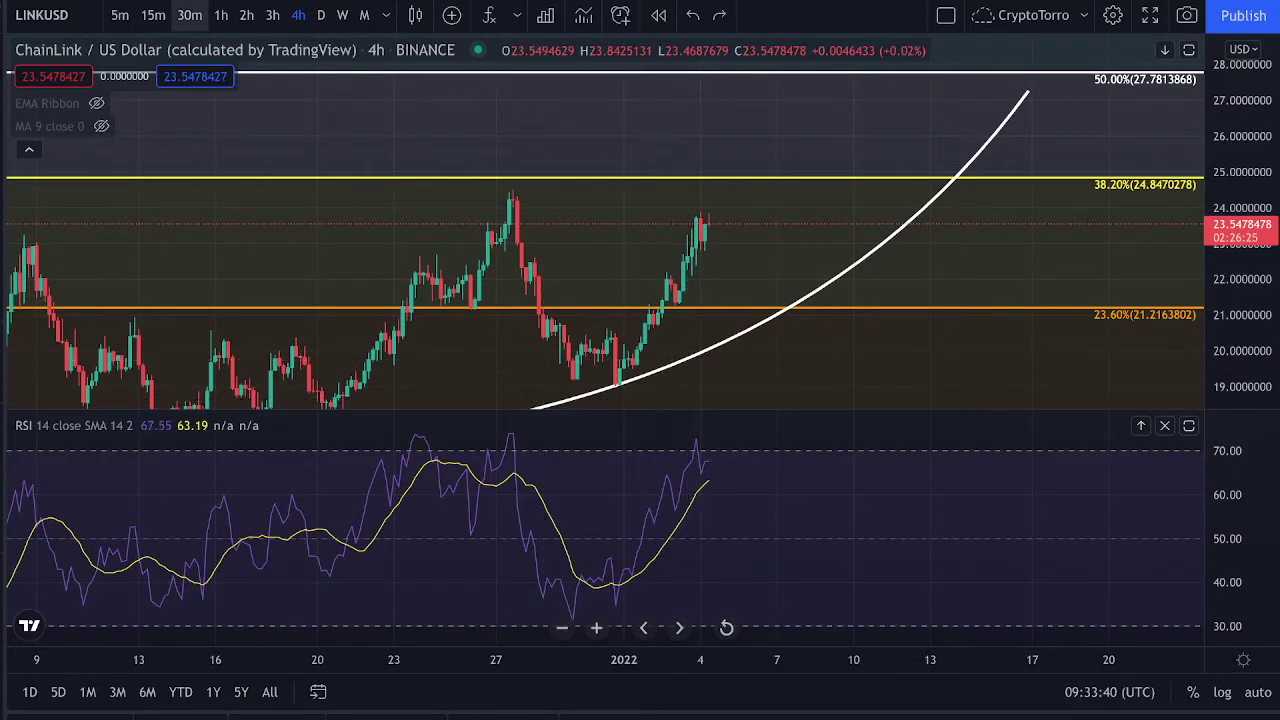
# - On the 1-hour timeframe, draw a trend line along the January highs, from 02 Jan 17:00 at about 22.13 to 04 Jan 21:00 at about 24.75
pyautogui.click(189, 15)
pyautogui.click(221, 15)
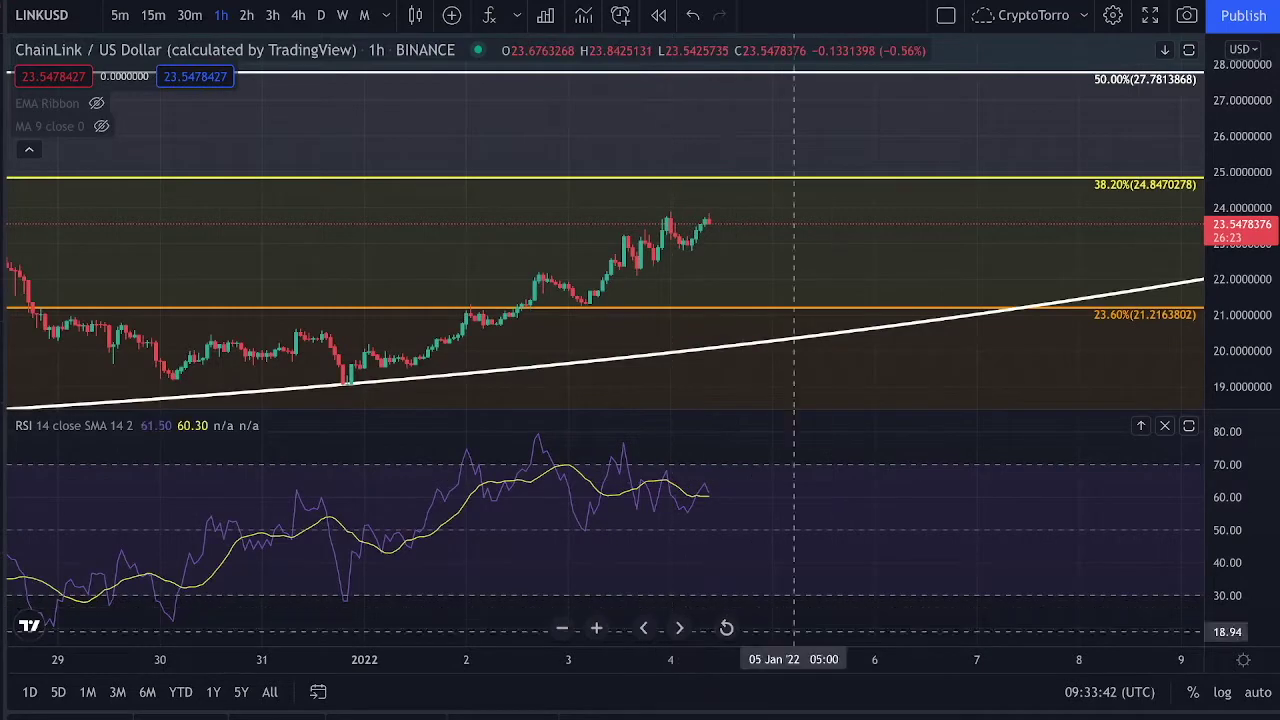
pyautogui.moveTo(1241, 372); pyautogui.dragTo(1241, 274)
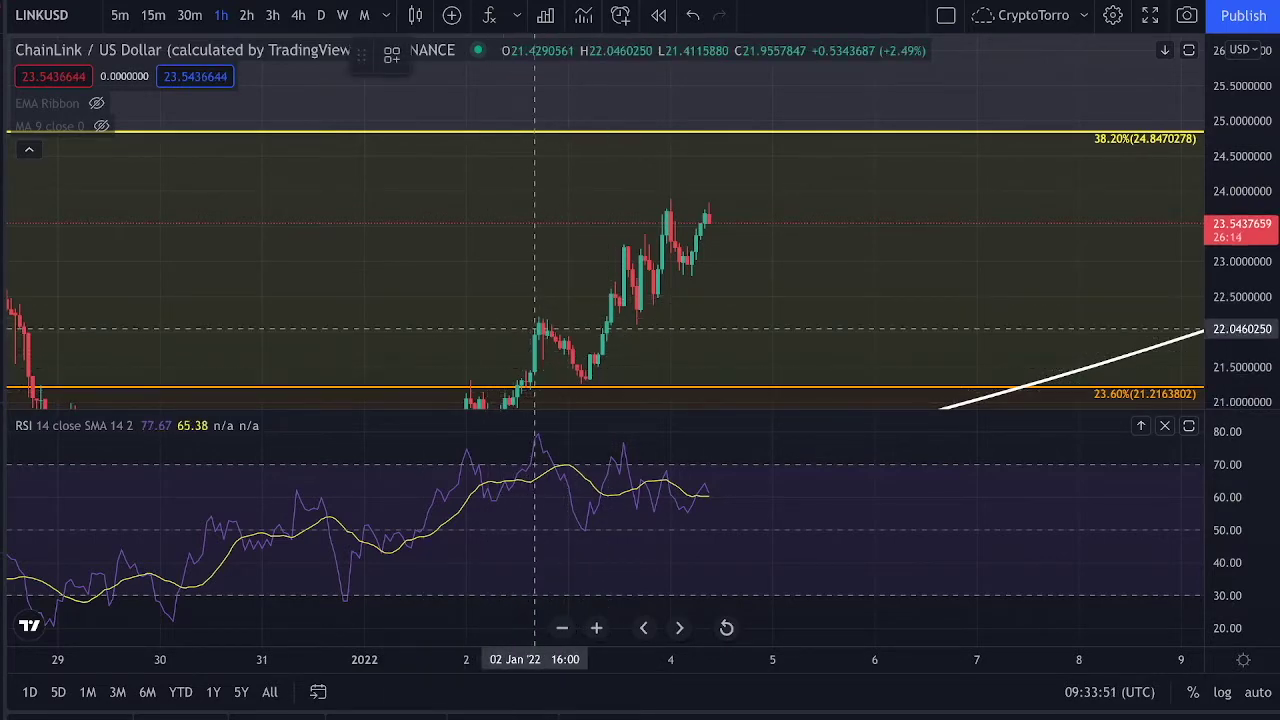
pyautogui.click(538, 324)
pyautogui.click(760, 138)
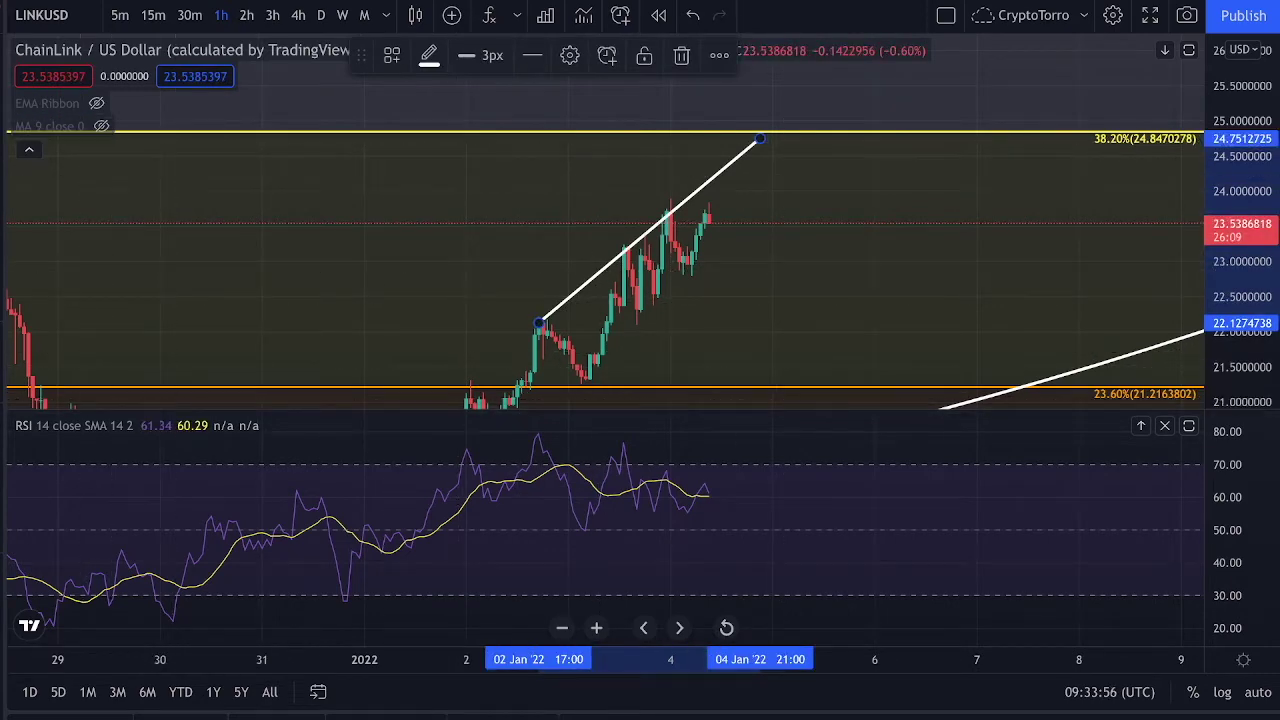
# - Draw a trend line along the falling RSI peaks, from 02 Jan 17:00 at 80.81 to 05 Jan 09:00 at 57.46
pyautogui.hotkey('alt', 't')
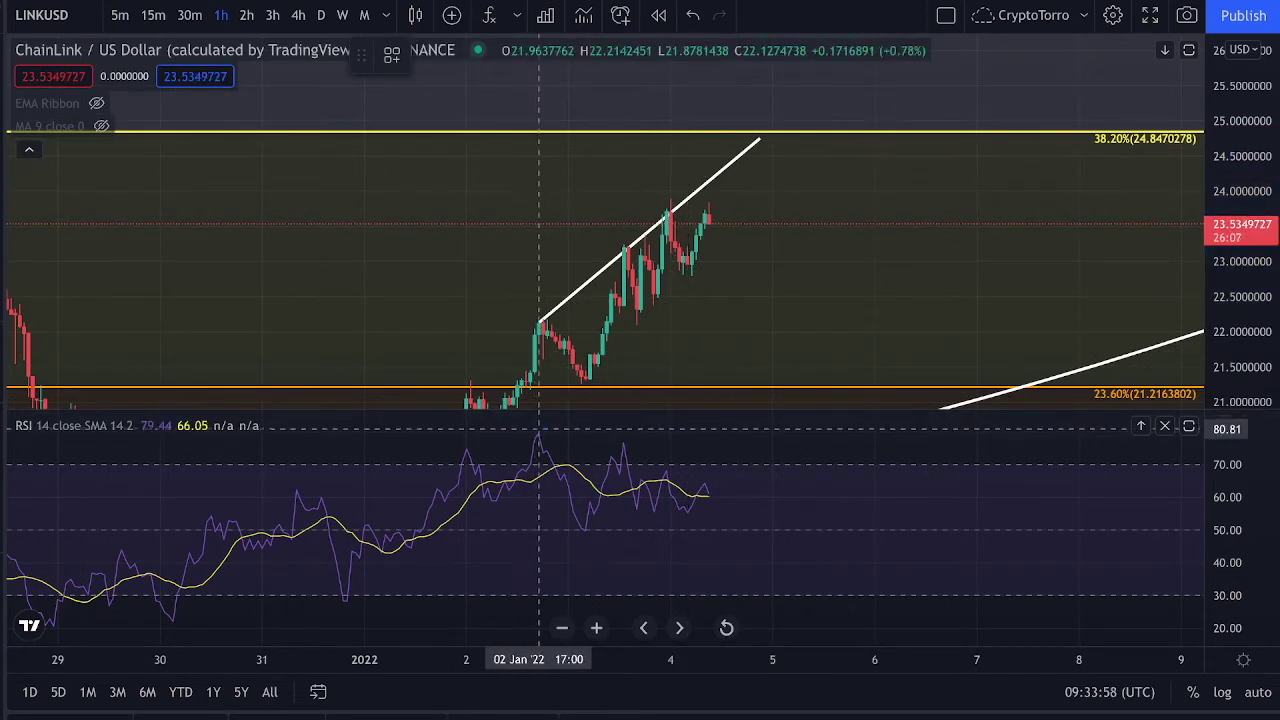
pyautogui.click(811, 504)
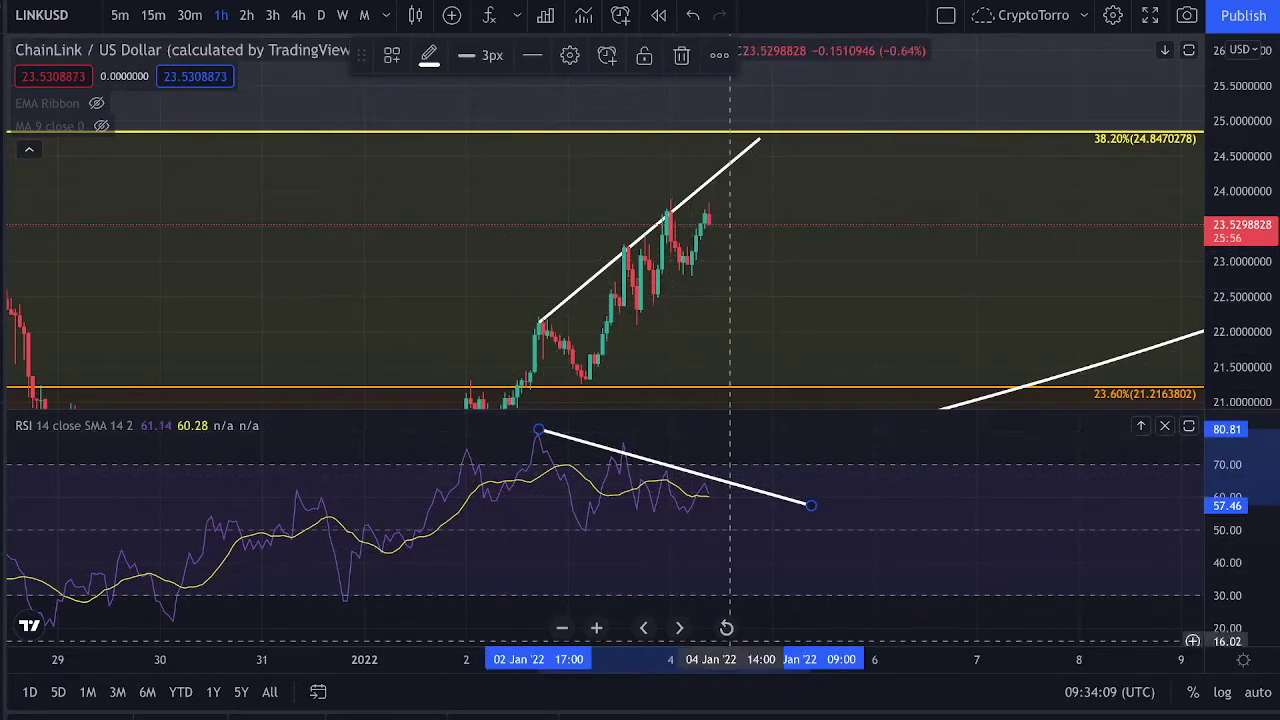
pyautogui.click(3, 59)
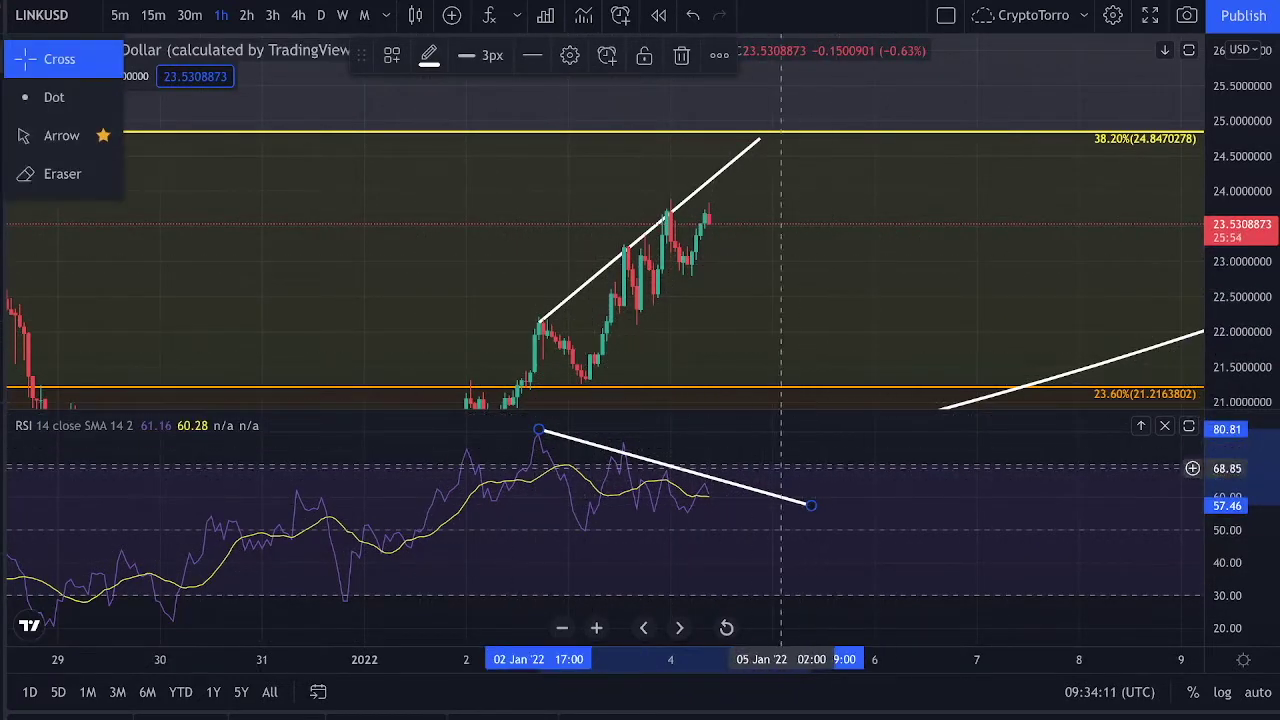
# - Delete the trend line across the RSI peaks and the trend line along the January price highs
pyautogui.click(756, 490)
pyautogui.press('Delete')
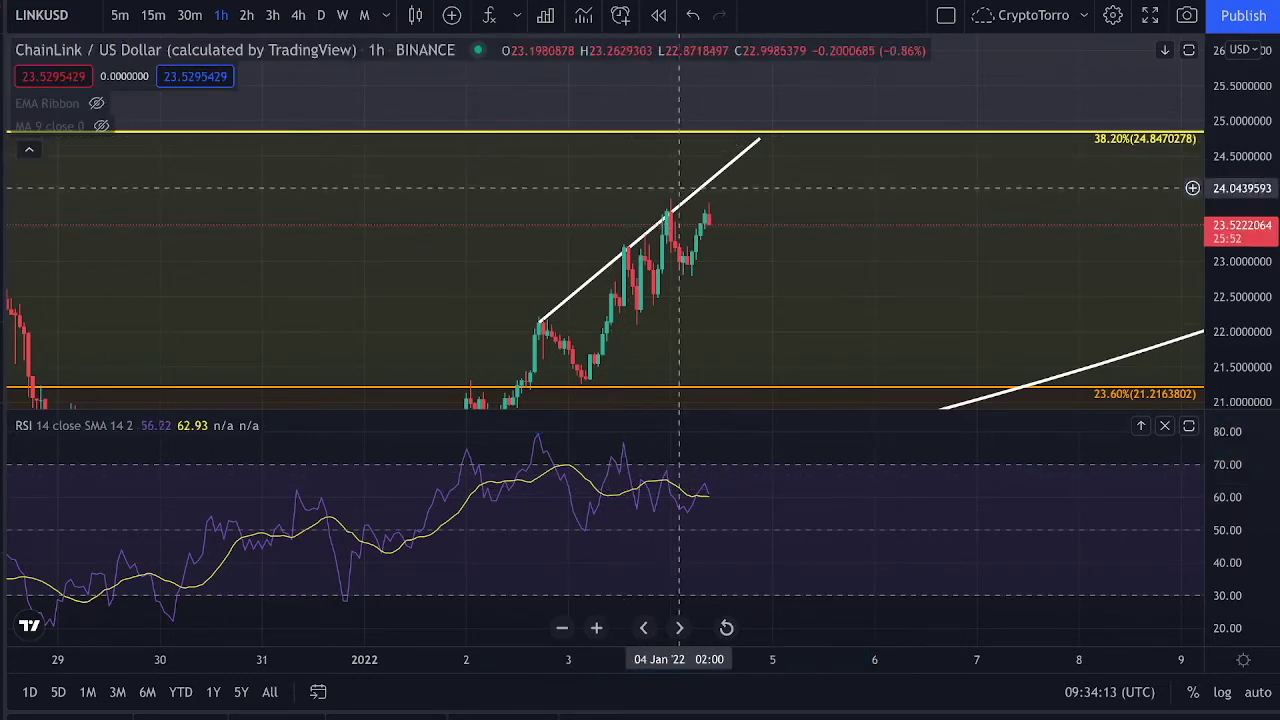
pyautogui.click(697, 192)
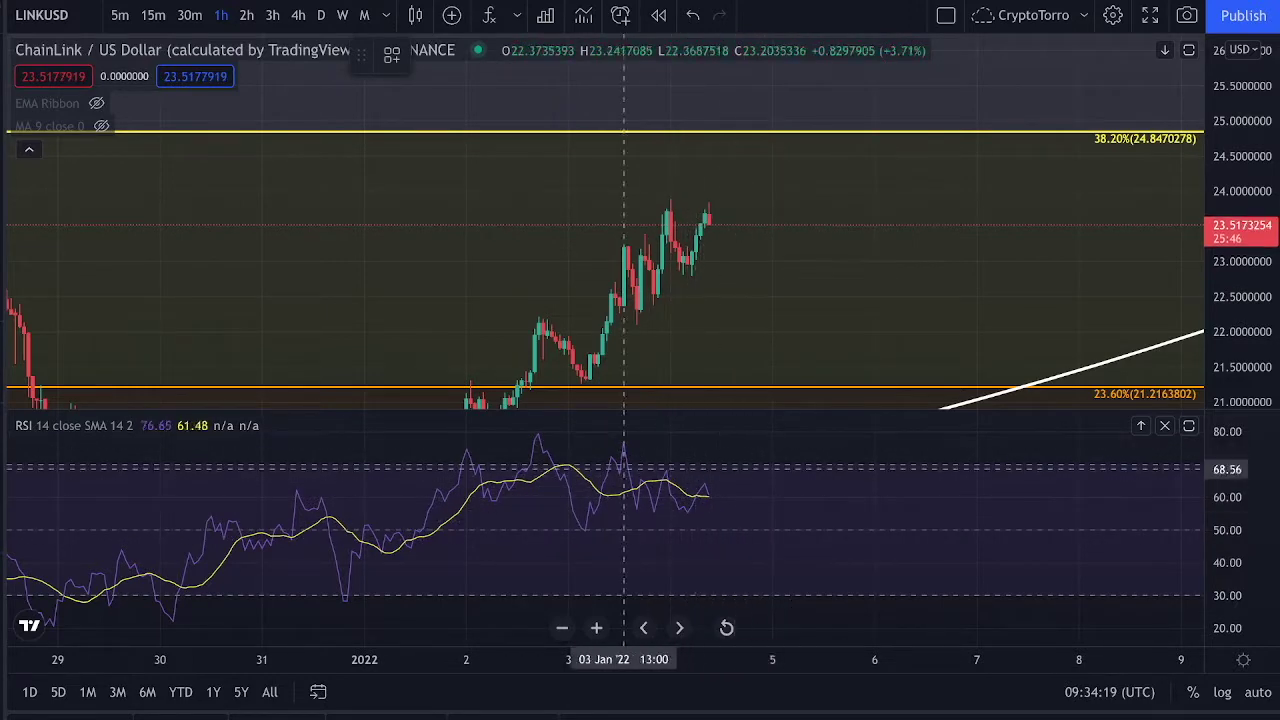
# - Brush a falling projection from the latest RSI value and a stroke beside the recent price highs, undoing each mark
pyautogui.click(701, 492)
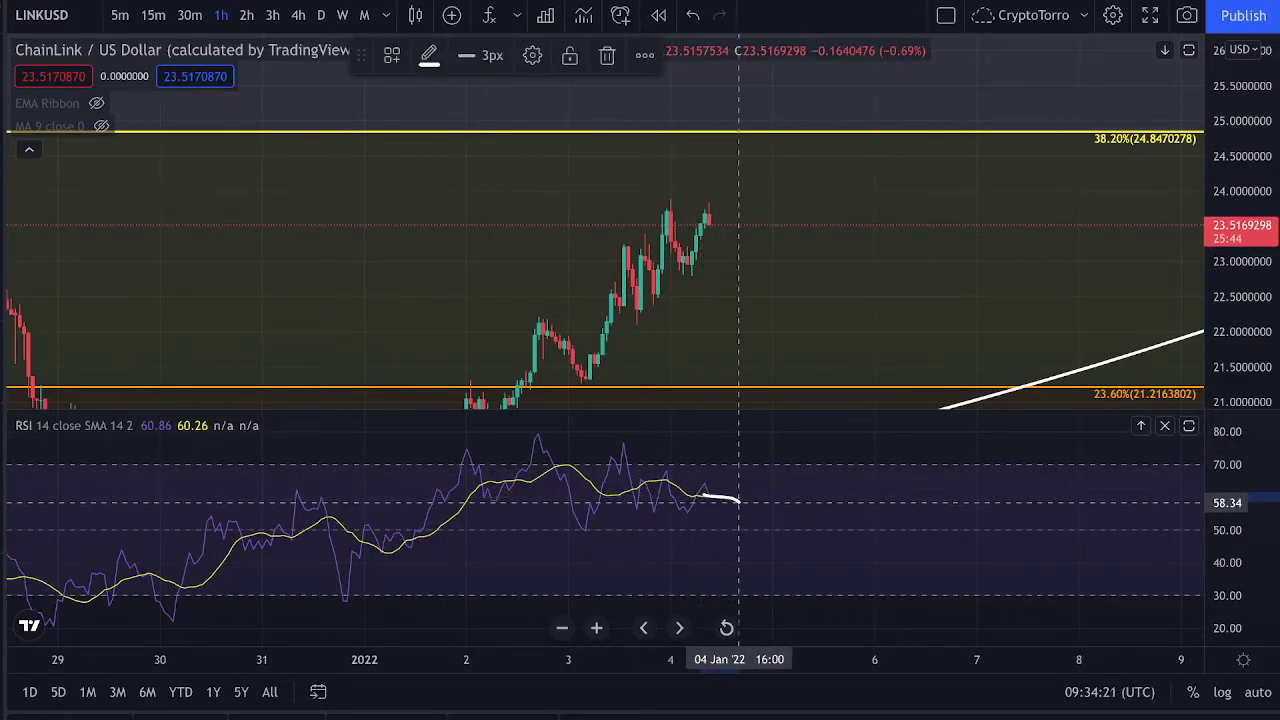
pyautogui.moveTo(756, 541); pyautogui.dragTo(768, 573)
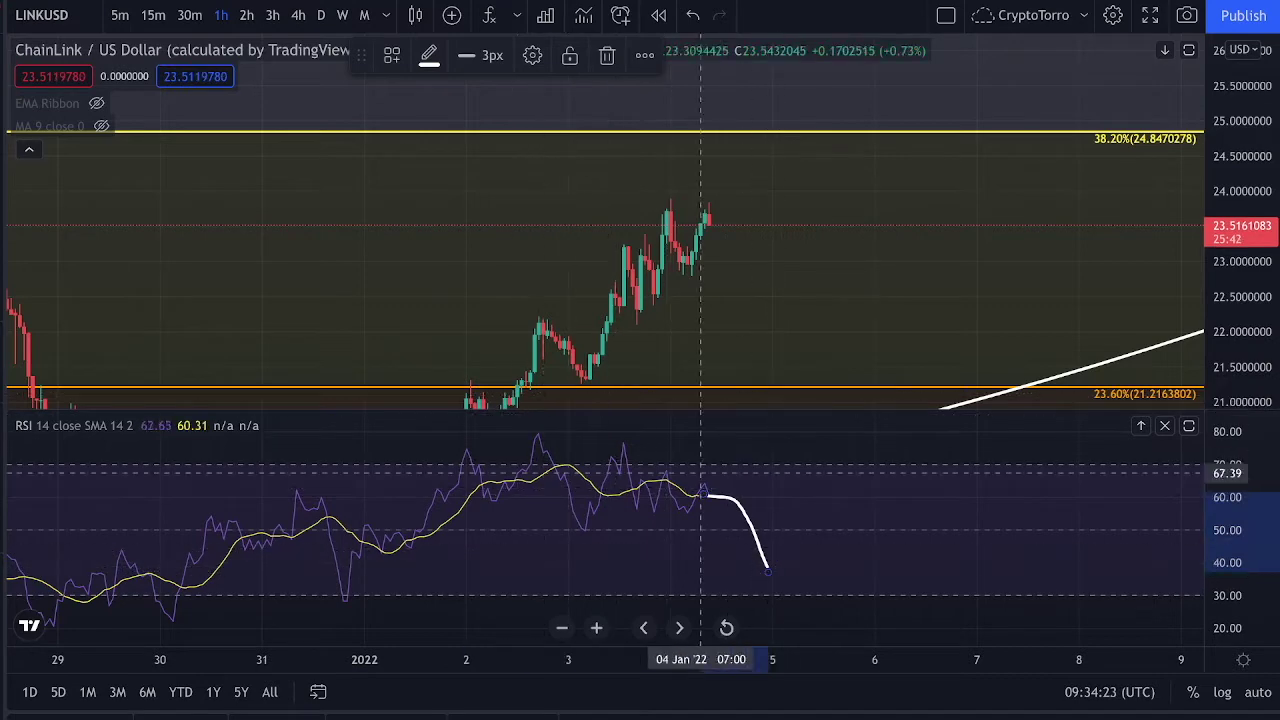
pyautogui.hotkey('ctrl', 'z')
pyautogui.moveTo(670, 193); pyautogui.dragTo(790, 247)
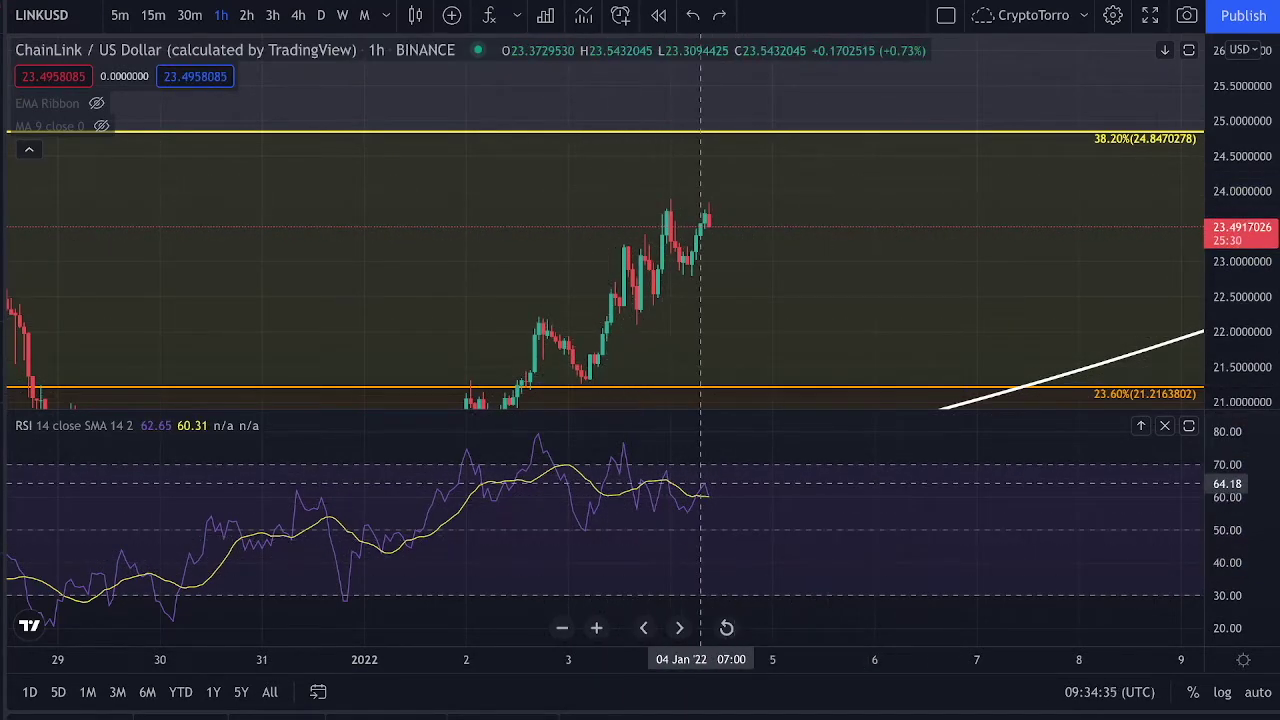
# - Brush an RSI projection that dips to about 34 and rebounds with an arrowhead around 6 January, and undo it
pyautogui.moveTo(700, 484); pyautogui.dragTo(713, 523)
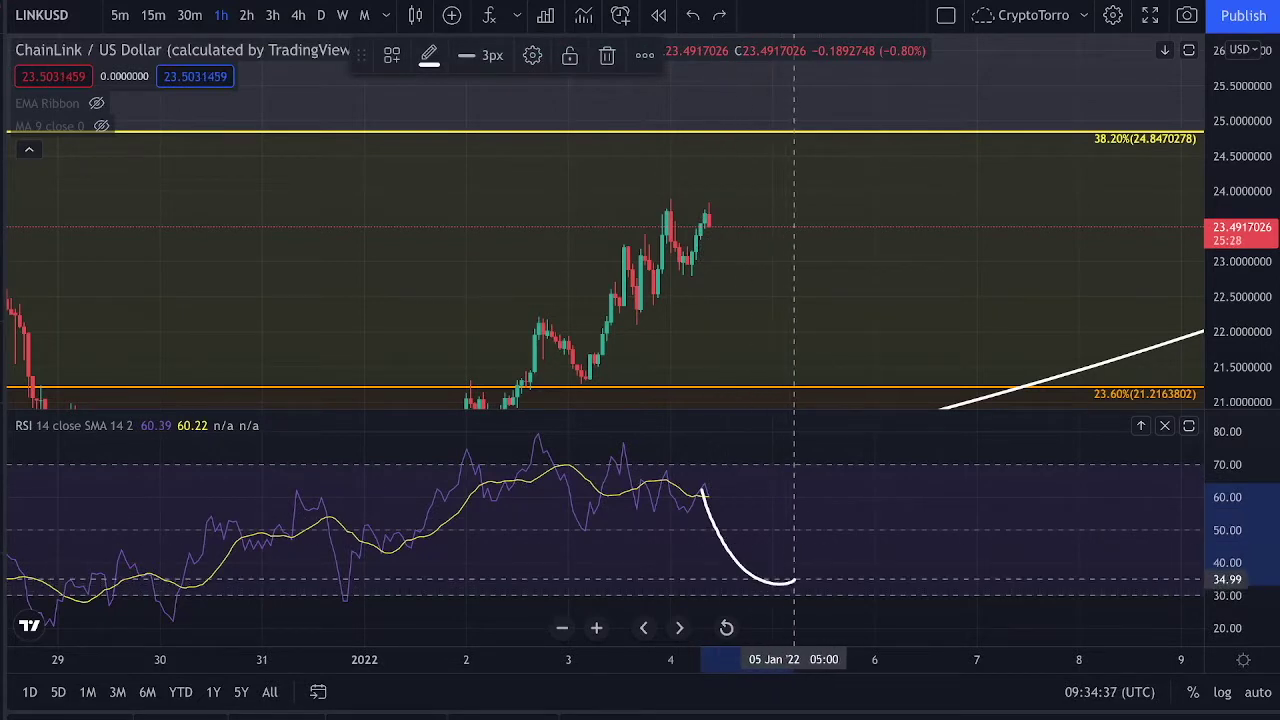
pyautogui.moveTo(795, 580); pyautogui.dragTo(909, 453)
pyautogui.moveTo(850, 487); pyautogui.dragTo(927, 437)
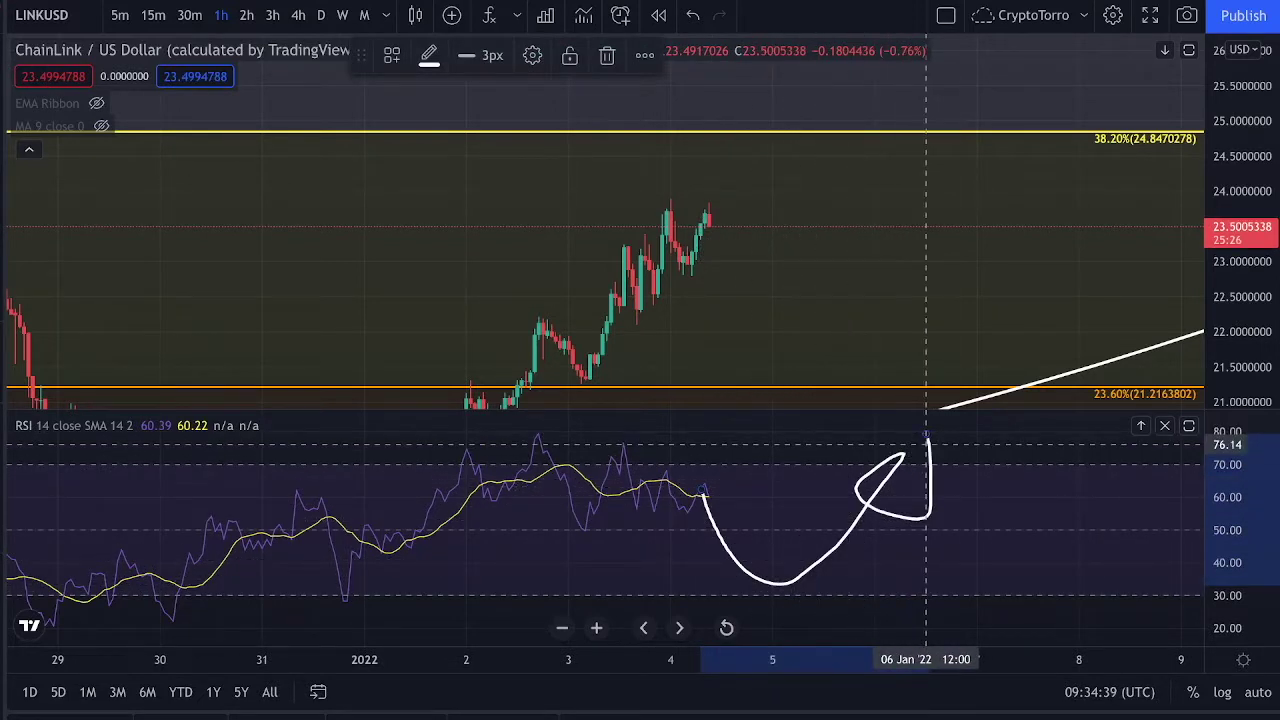
pyautogui.hotkey('ctrl', 'z')
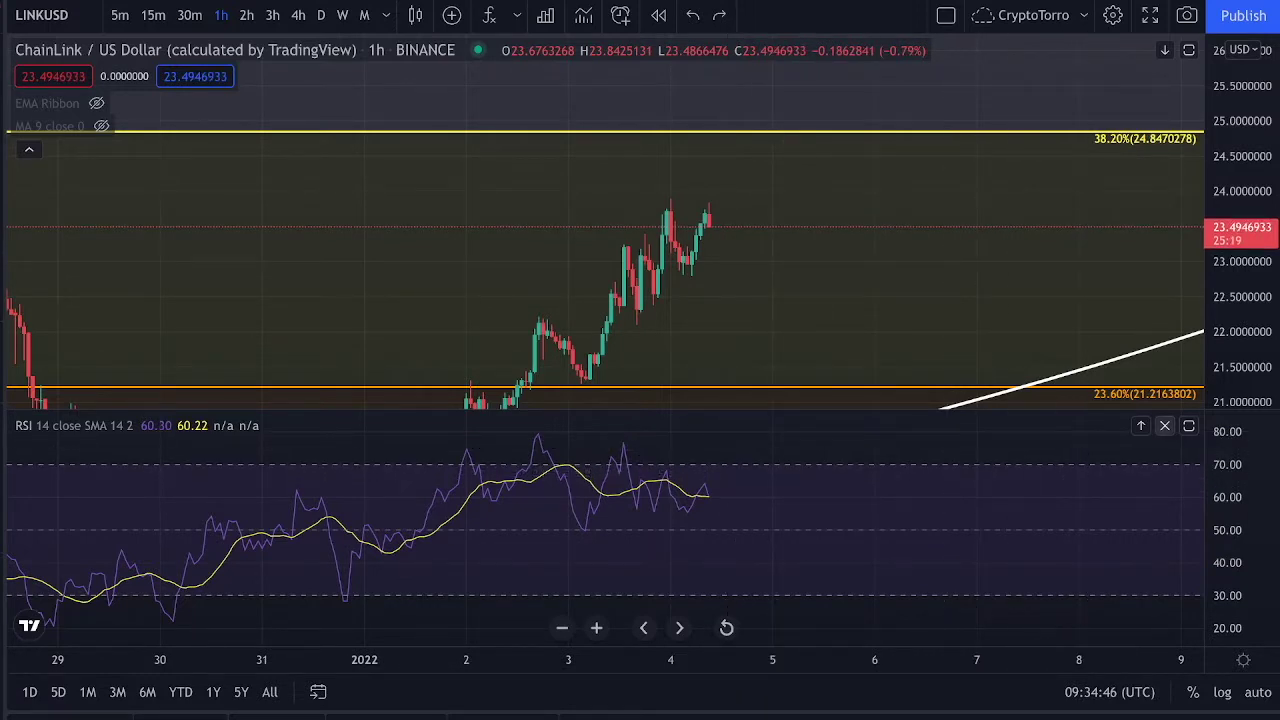
# - Remove the Relative Strength Index pane and add the MACD indicator to the 1-hour chart
pyautogui.click(1164, 425)
pyautogui.click(517, 15)
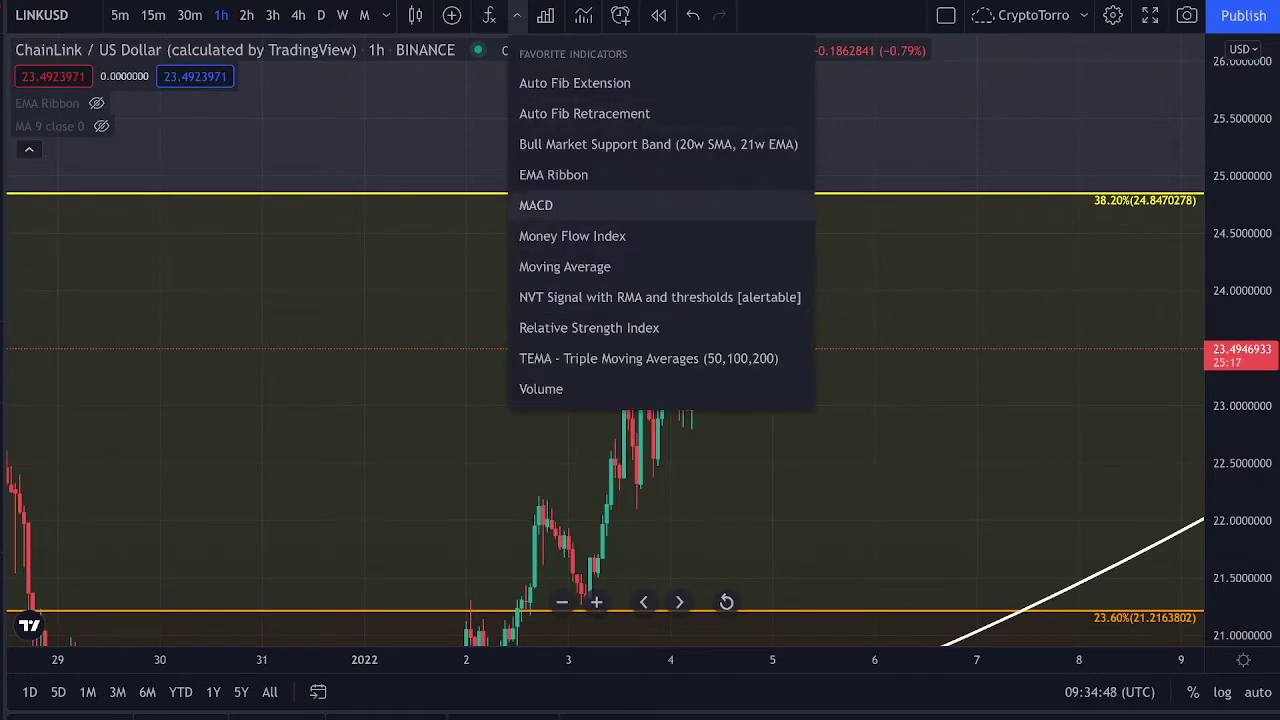
pyautogui.click(540, 203)
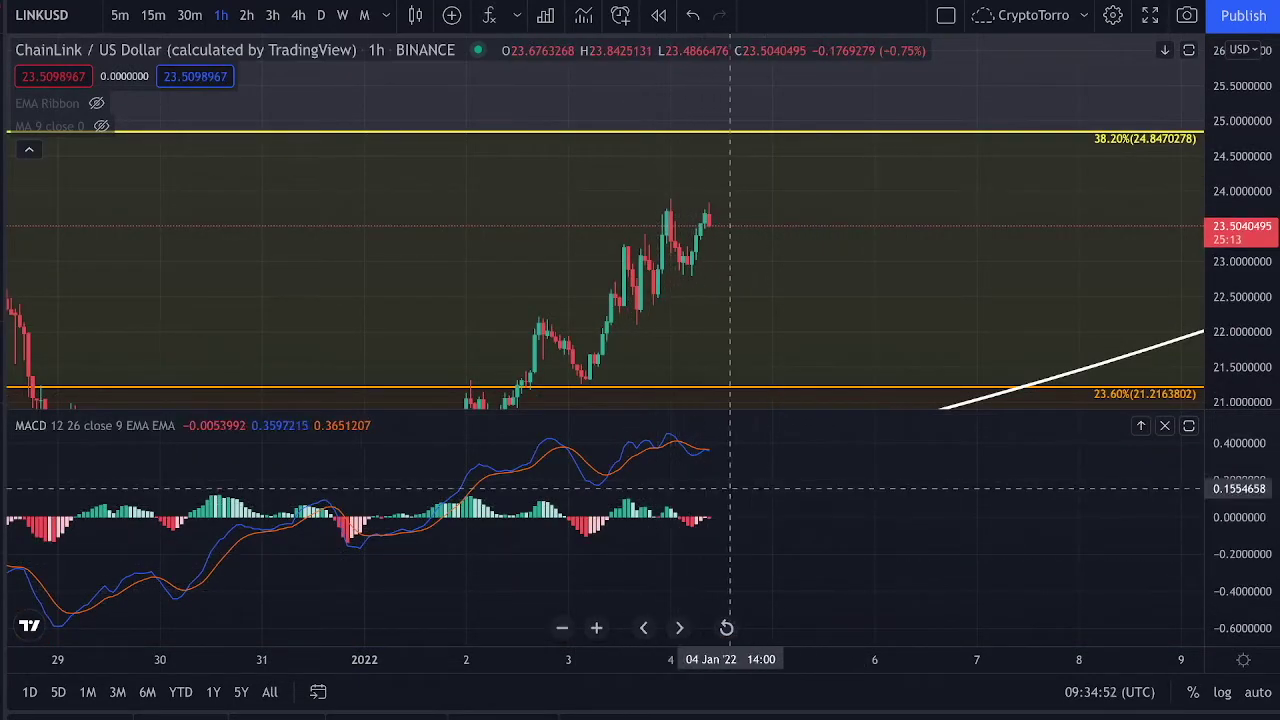
# - Mark the latest 1-hour MACD lines with a small stroke, a falling projection and a circle, removing each mark
pyautogui.scroll(2, 723, 497)
pyautogui.moveTo(640, 438)
pyautogui.mouseDown()
pyautogui.moveTo(686, 465)
pyautogui.moveTo(634, 440)
pyautogui.mouseUp()
pyautogui.press('Delete')
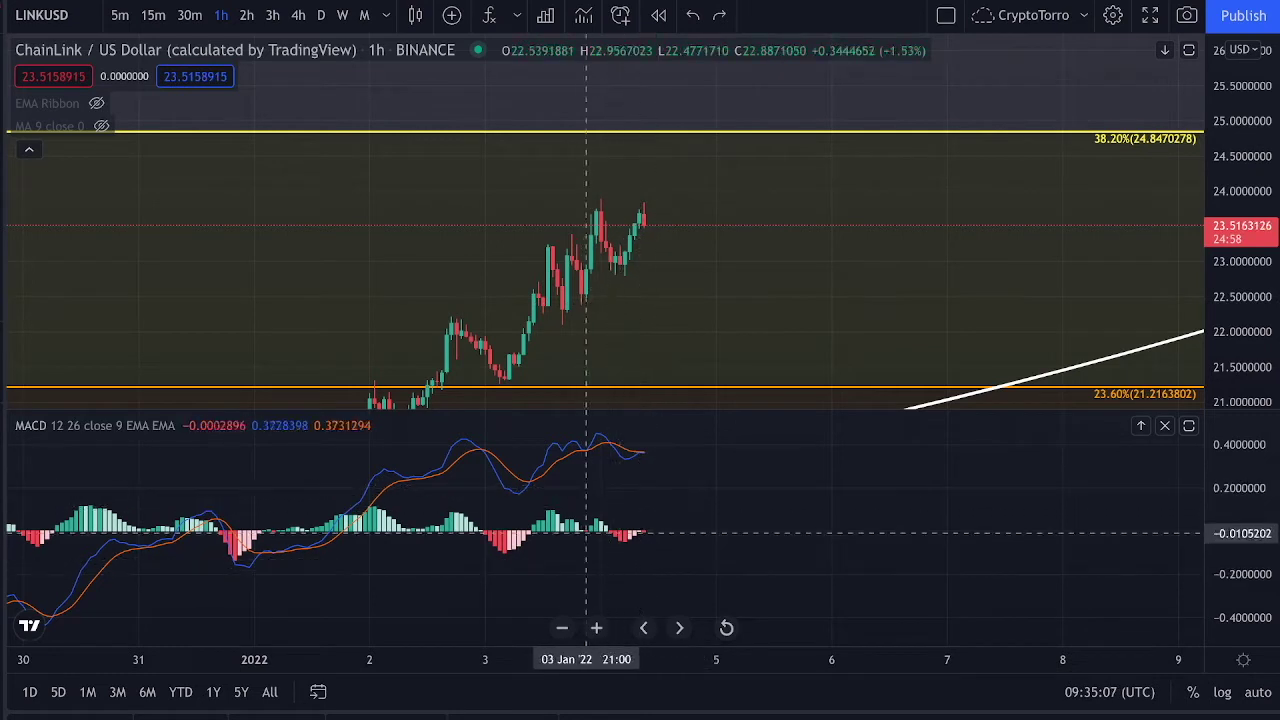
pyautogui.moveTo(635, 452)
pyautogui.mouseDown()
pyautogui.moveTo(660, 530)
pyautogui.moveTo(808, 550)
pyautogui.moveTo(835, 583)
pyautogui.mouseUp()
pyautogui.hotkey('ctrl', 'z')
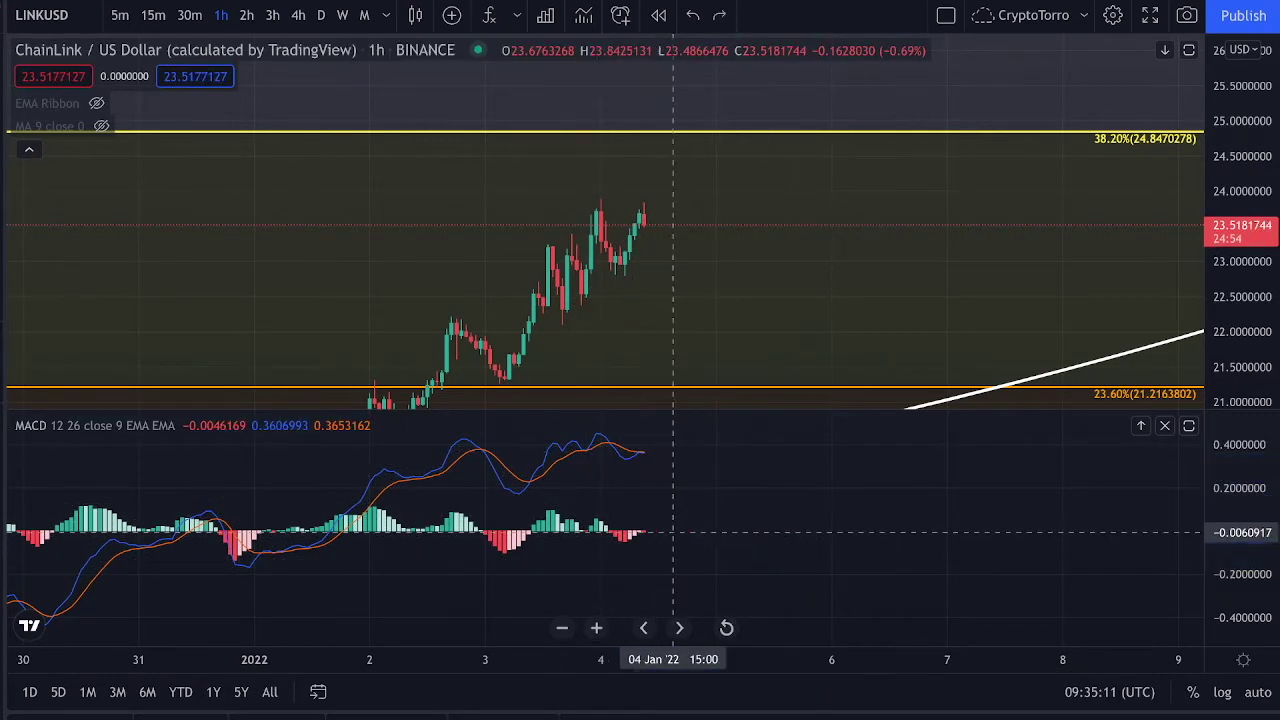
pyautogui.moveTo(630, 420); pyautogui.dragTo(649, 414)
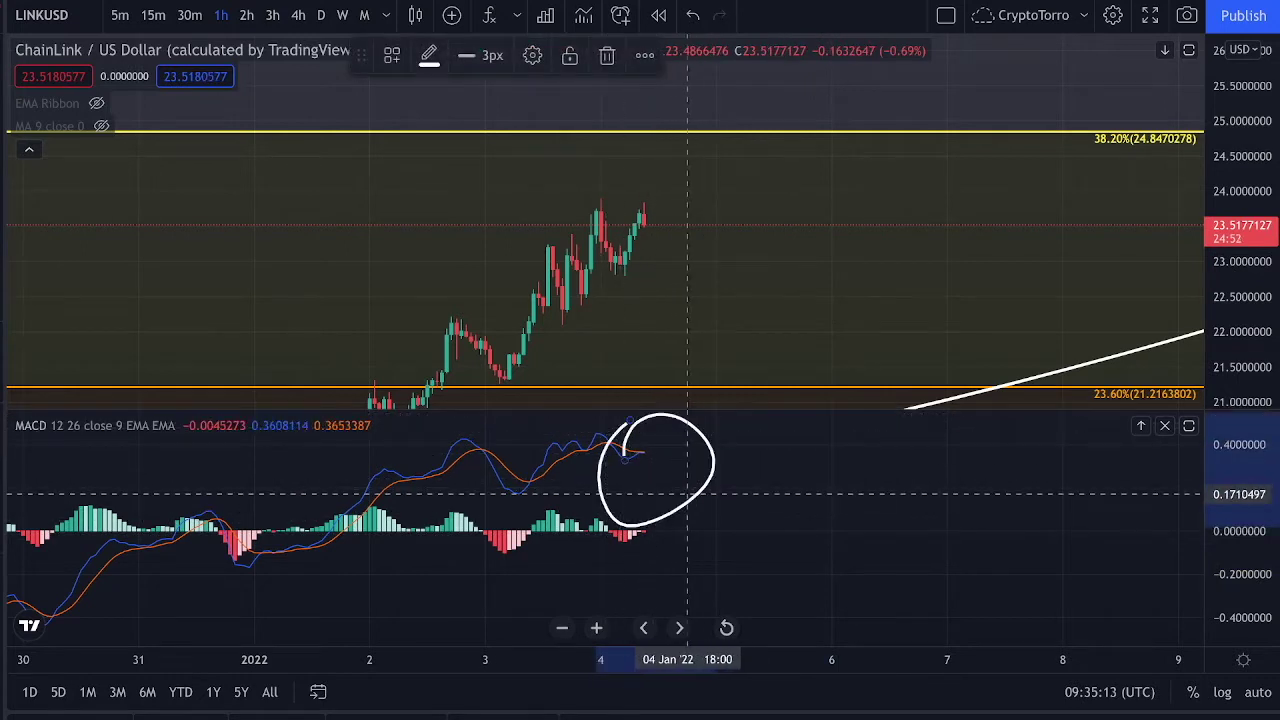
pyautogui.hotkey('ctrl', 'z')
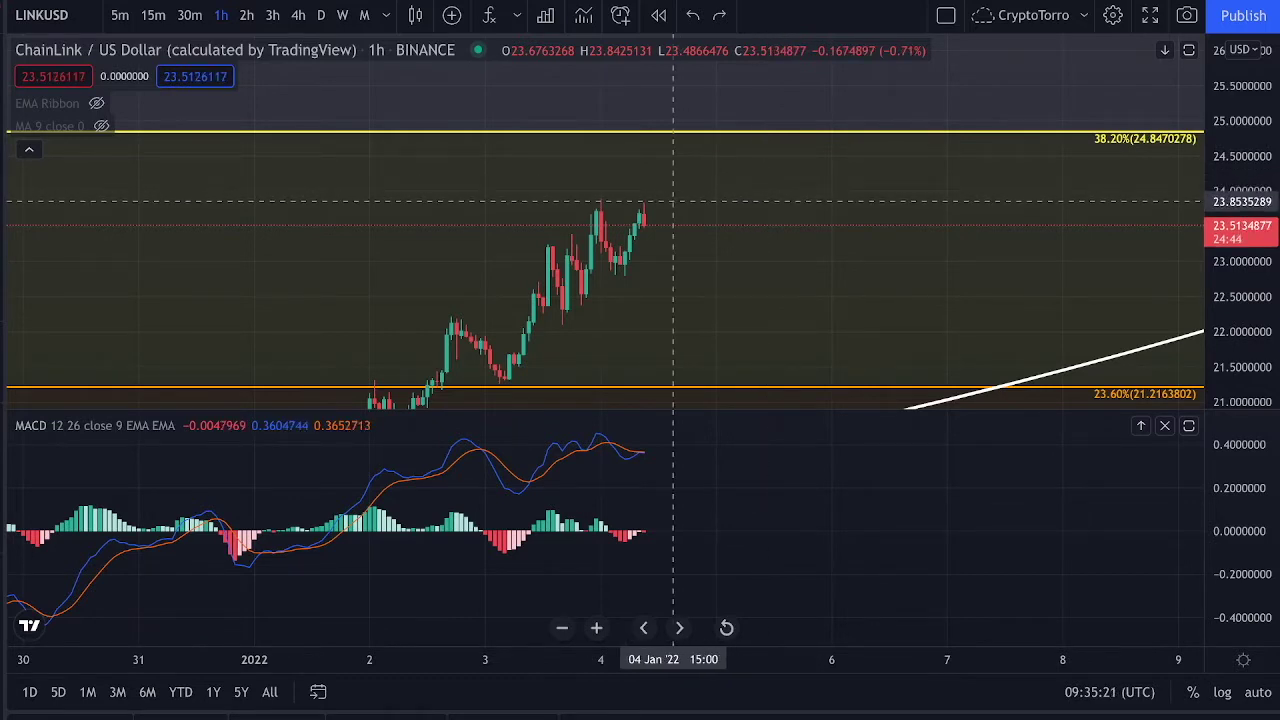
# - Switch the chart to the 4-hour timeframe and brush a temporary mark around the rising MACD lines, undoing it
pyautogui.click(298, 15)
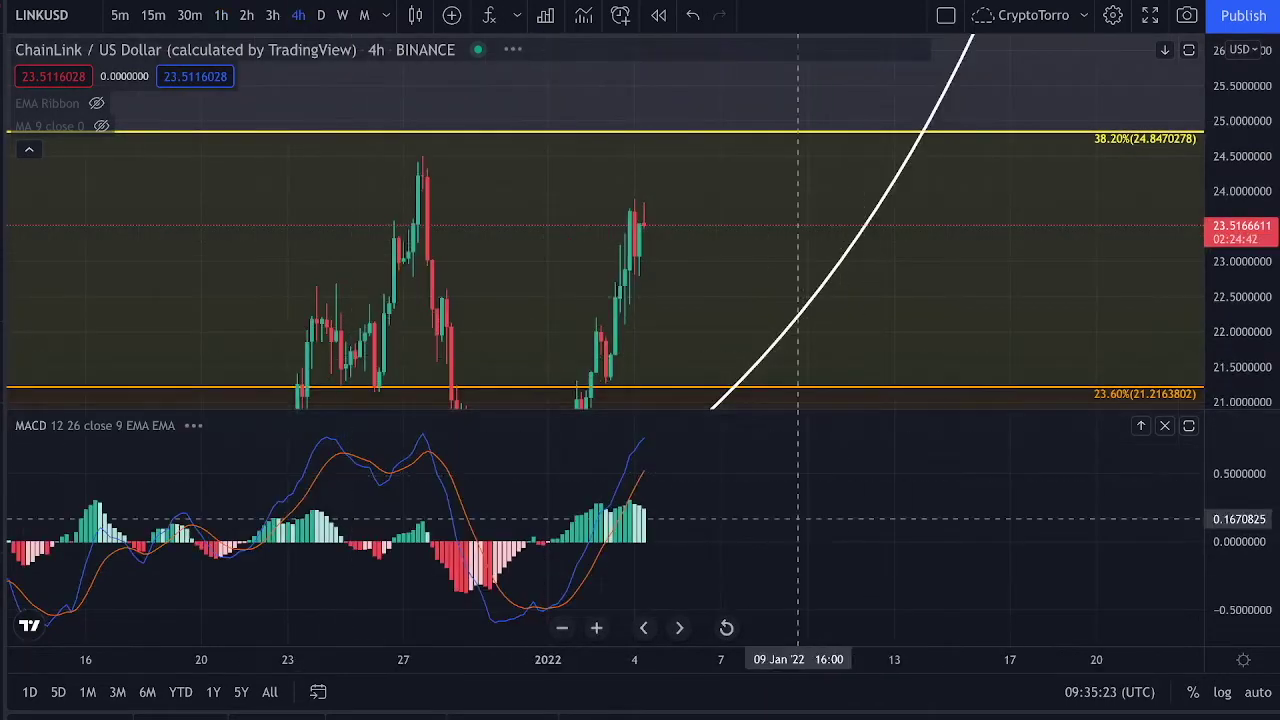
pyautogui.moveTo(611, 460)
pyautogui.mouseDown()
pyautogui.moveTo(686, 500)
pyautogui.moveTo(568, 478)
pyautogui.mouseUp()
pyautogui.hotkey('ctrl', 'z')
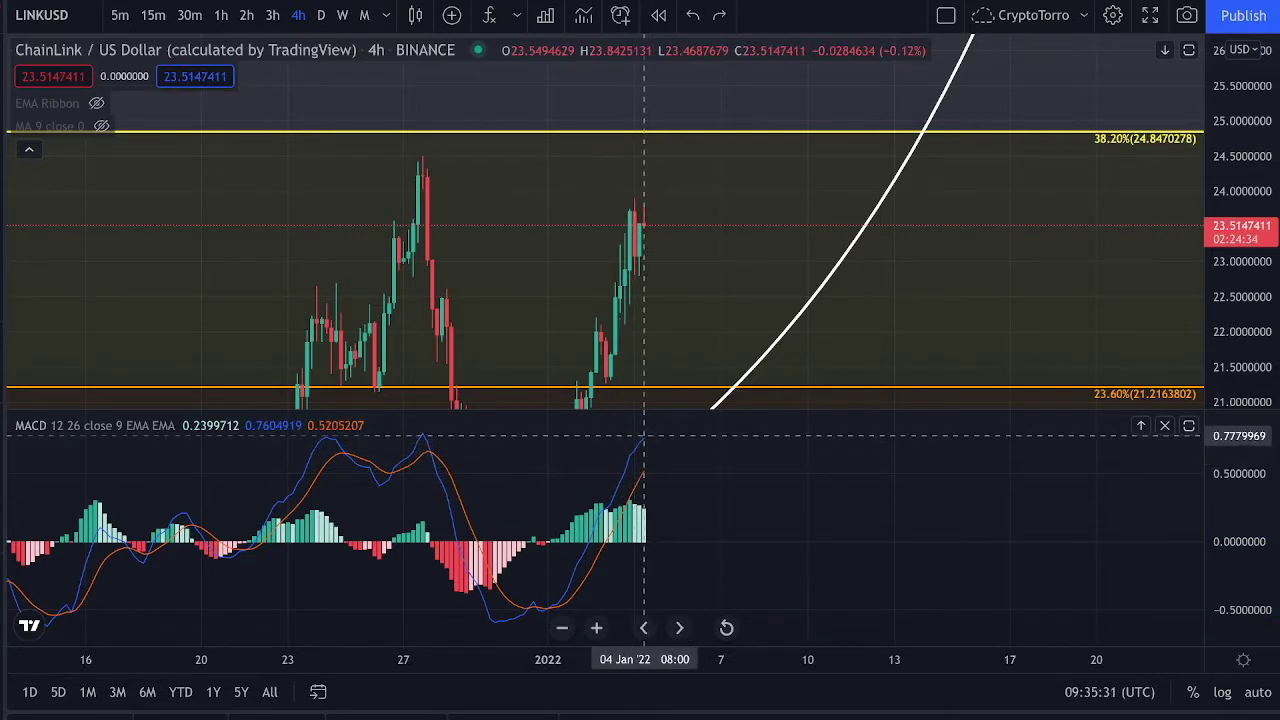
# - Brush converging projections ahead of the two 4-hour MACD lines, reaching about 8 January, and undo them
pyautogui.moveTo(645, 439); pyautogui.dragTo(766, 470)
pyautogui.moveTo(640, 473); pyautogui.dragTo(790, 466)
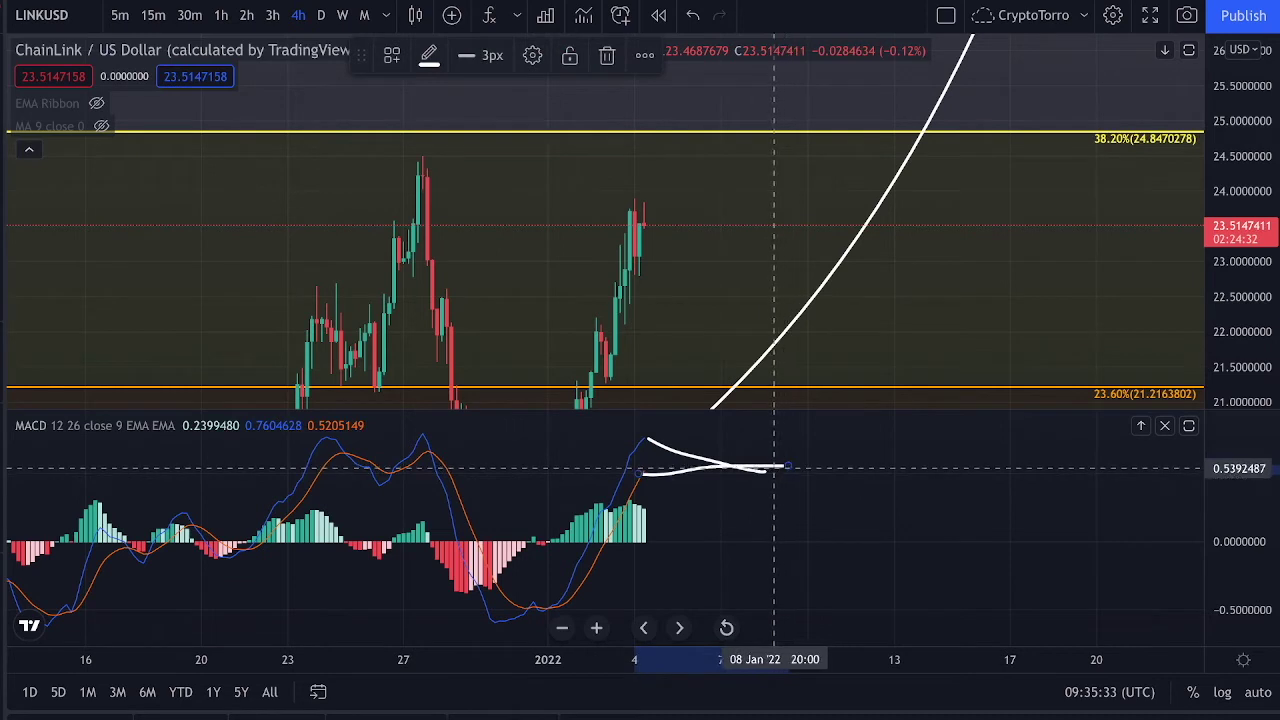
pyautogui.hotkey('ctrl', 'z')
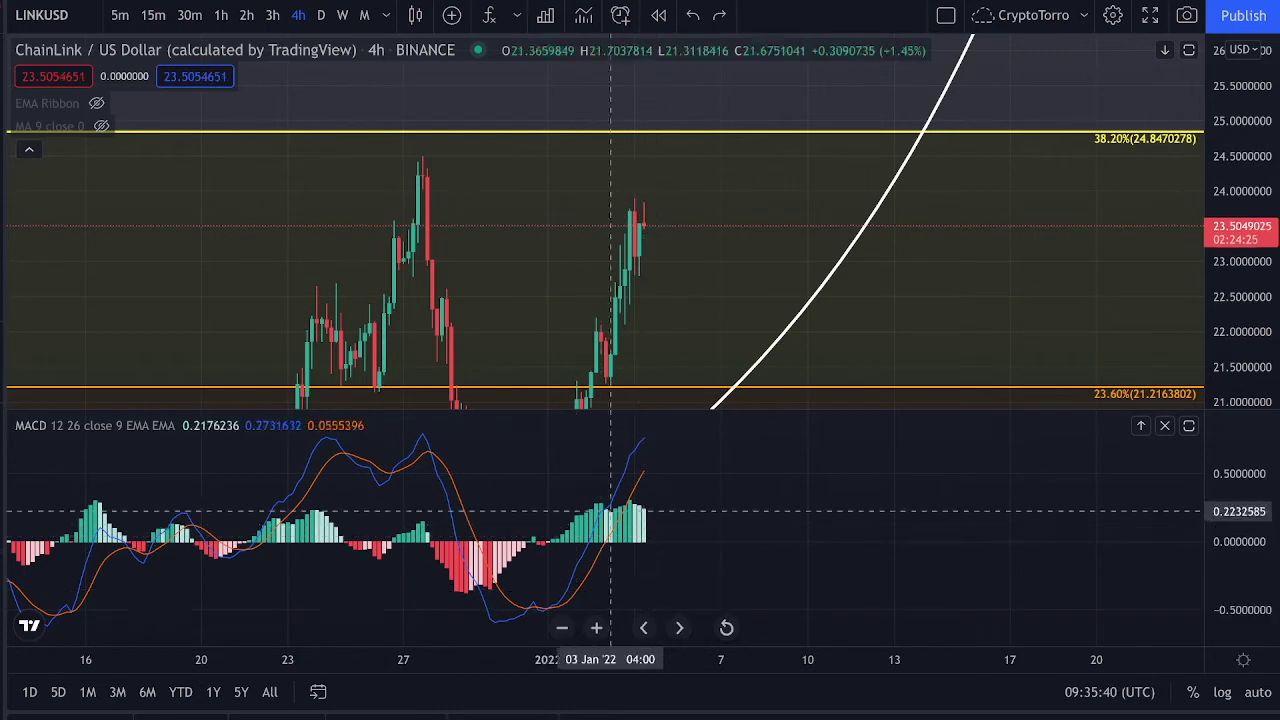
# - Brush another crossing pair of MACD projections and a downward stroke from the recent price high, undoing every stroke
pyautogui.moveTo(638, 438); pyautogui.dragTo(765, 469)
pyautogui.moveTo(636, 478); pyautogui.dragTo(765, 445)
pyautogui.hotkey('ctrl', 'z')
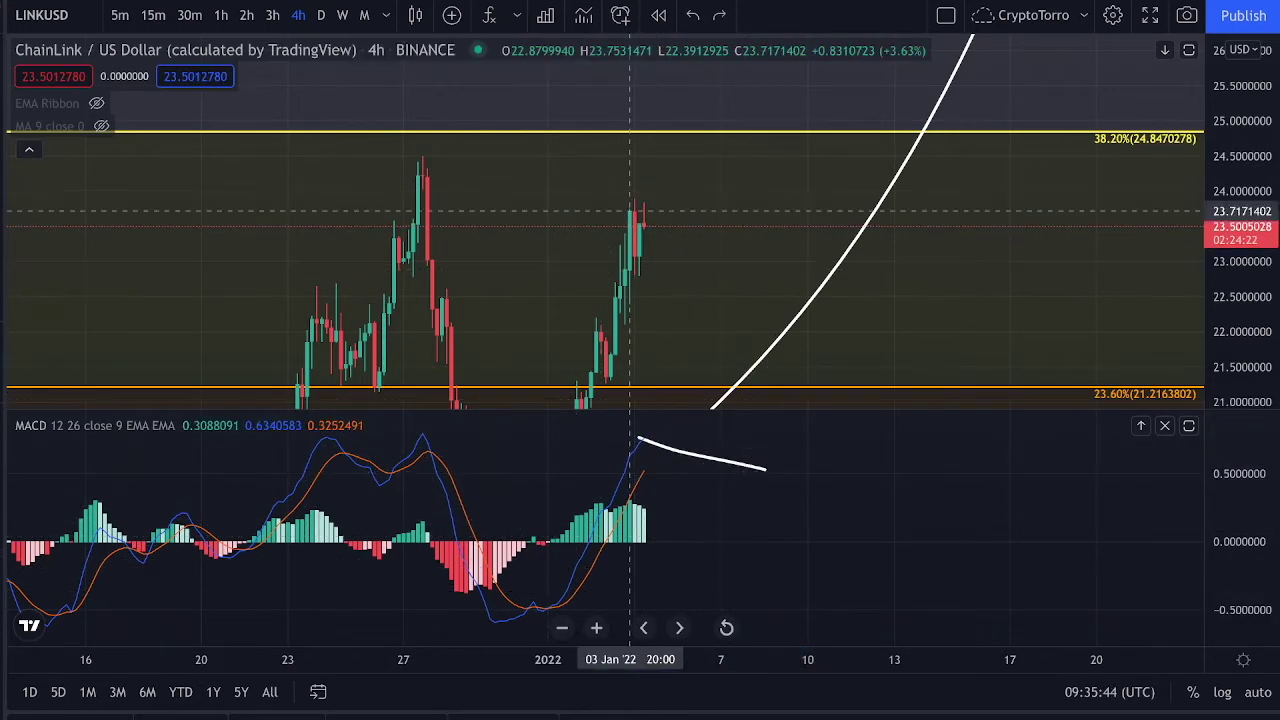
pyautogui.hotkey('ctrl', 'z')
pyautogui.moveTo(631, 215)
pyautogui.mouseDown()
pyautogui.moveTo(708, 398)
pyautogui.moveTo(650, 352)
pyautogui.moveTo(722, 360)
pyautogui.moveTo(645, 365)
pyautogui.mouseUp()
pyautogui.hotkey('ctrl', 'z')
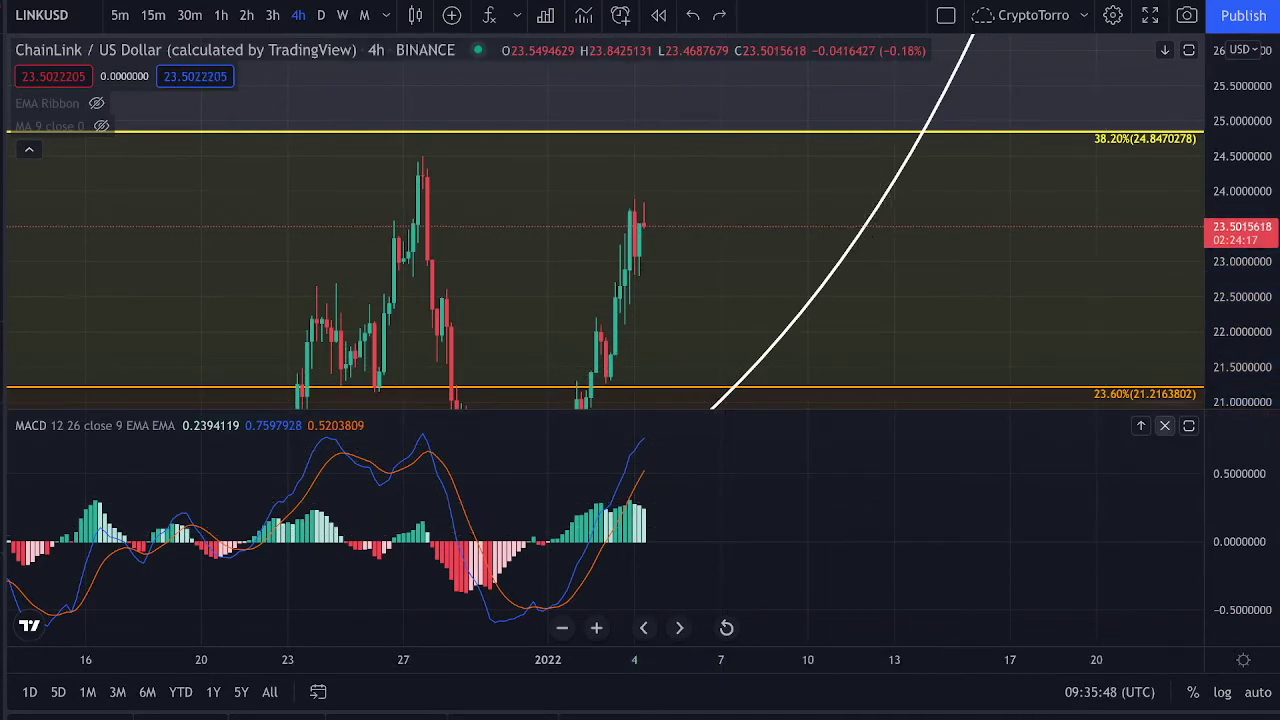
# - Remove the MACD pane and brush a temporary rising stroke below the parabolic curve's upper end, undoing it
pyautogui.click(1164, 426)
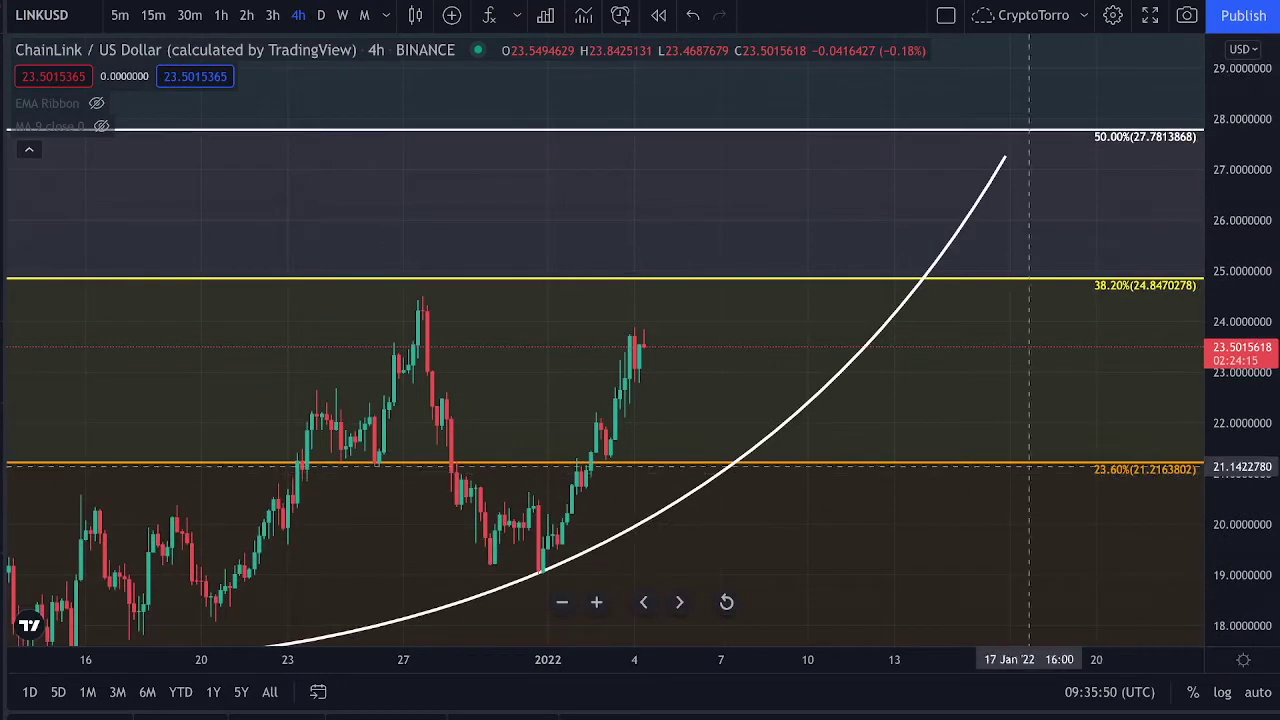
pyautogui.moveTo(870, 520); pyautogui.dragTo(928, 408)
pyautogui.hotkey('ctrl', 'z')
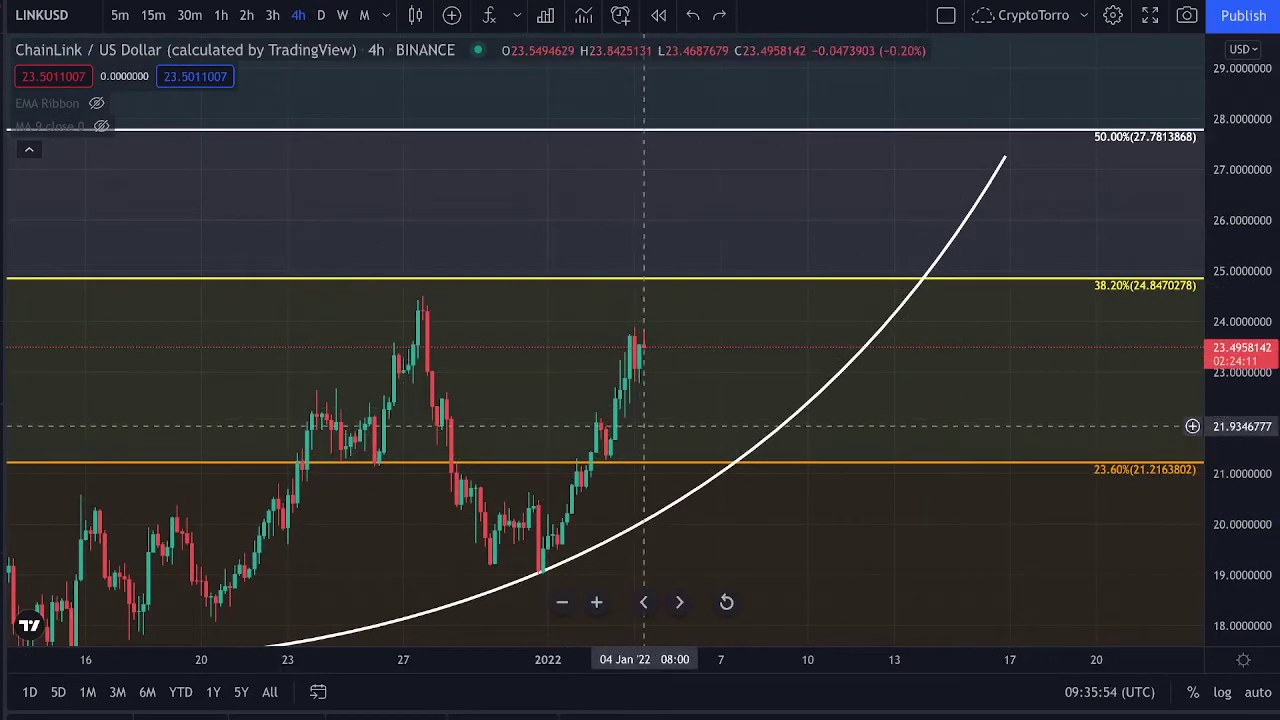
# - Circle the late December consolidation and the 9 December peak above the 23.6% level, removing both circles
pyautogui.moveTo(657, 415); pyautogui.dragTo(703, 328)
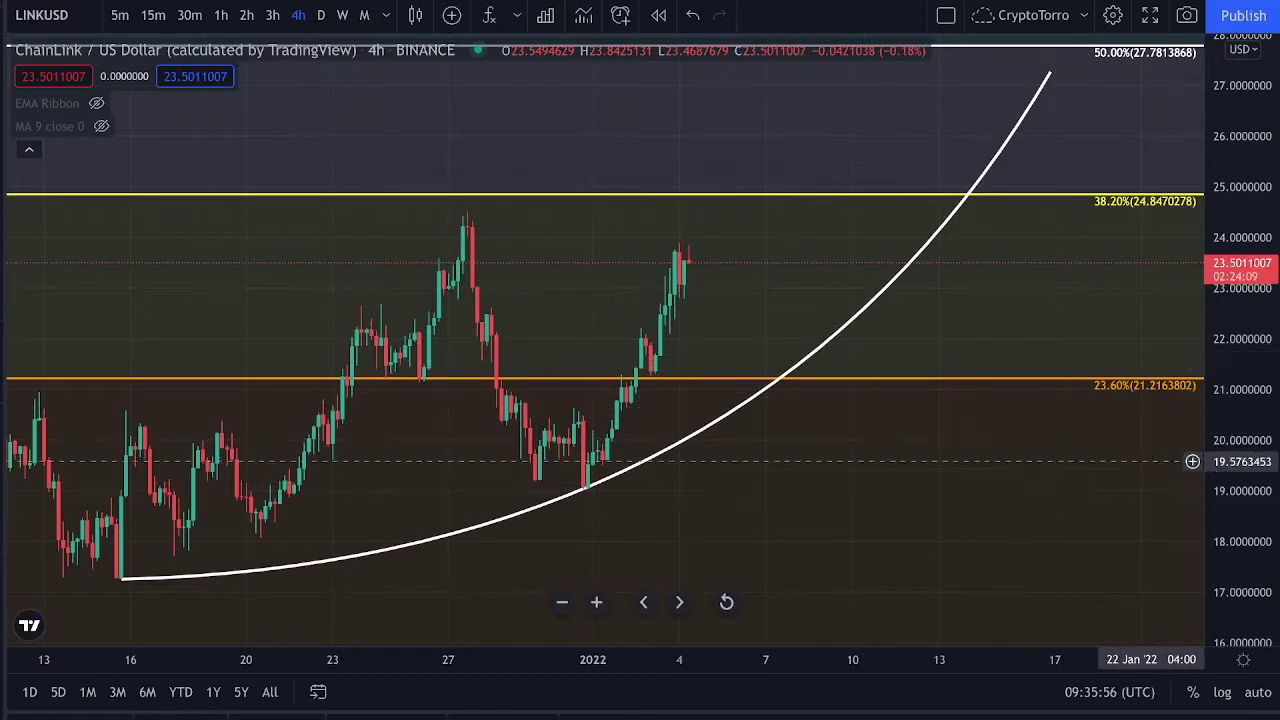
pyautogui.moveTo(741, 570); pyautogui.dragTo(897, 594)
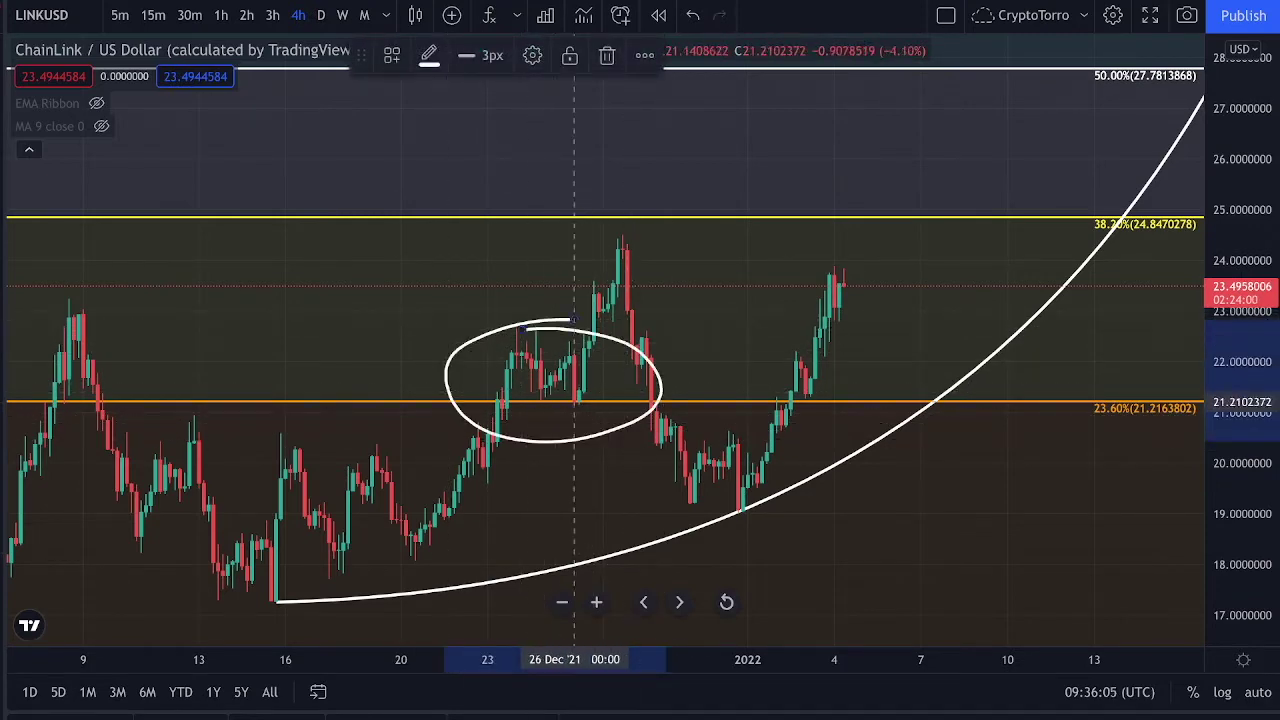
pyautogui.scroll(-2, 419, 476)
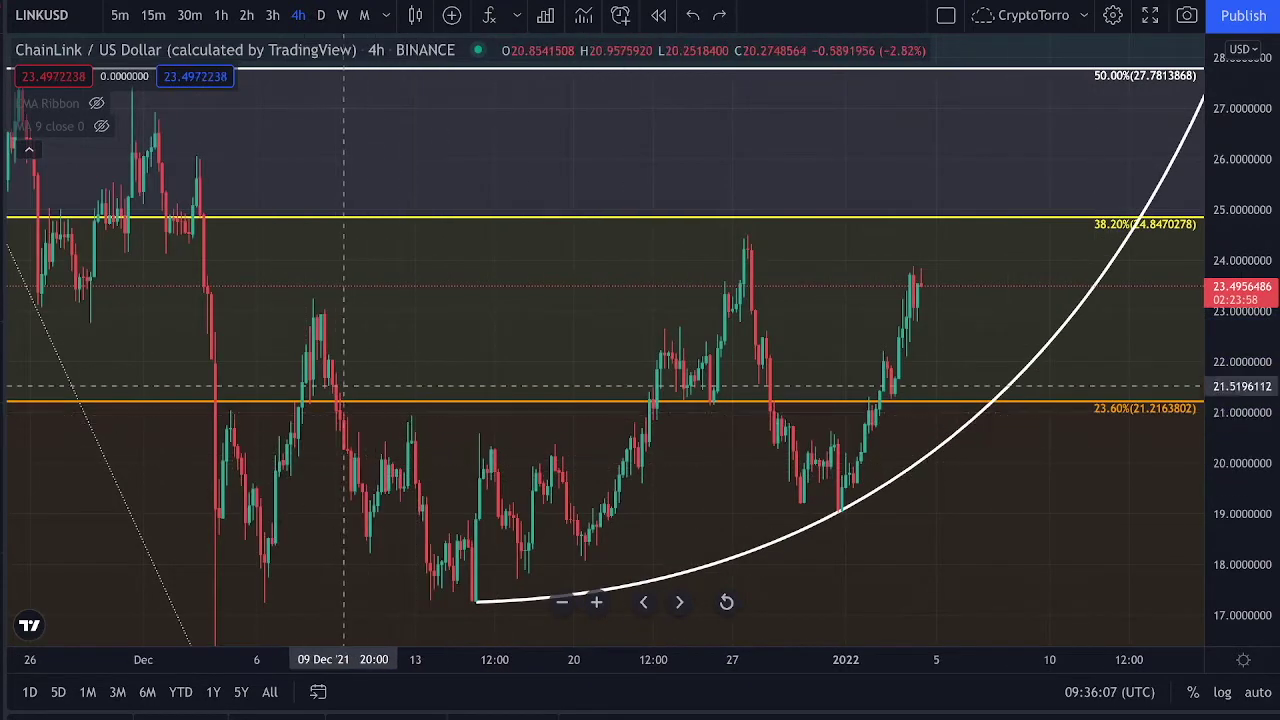
pyautogui.moveTo(311, 292)
pyautogui.mouseDown()
pyautogui.moveTo(261, 362)
pyautogui.moveTo(306, 297)
pyautogui.mouseUp()
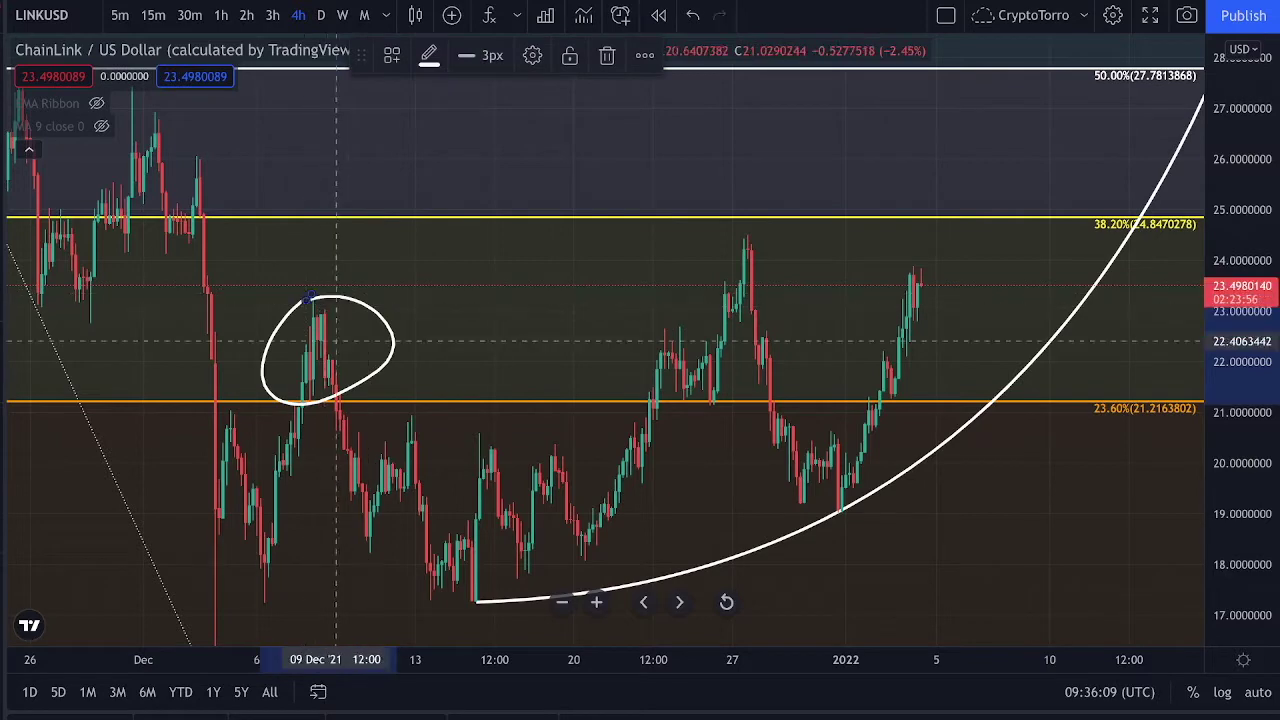
pyautogui.hotkey('ctrl', 'z')
# - Place a horizontal line at about 21.218 along the 23.6% Fibonacci level, extending it across the earlier price history
pyautogui.scroll(-1, 351, 359)
pyautogui.scroll(-5, 351, 362)
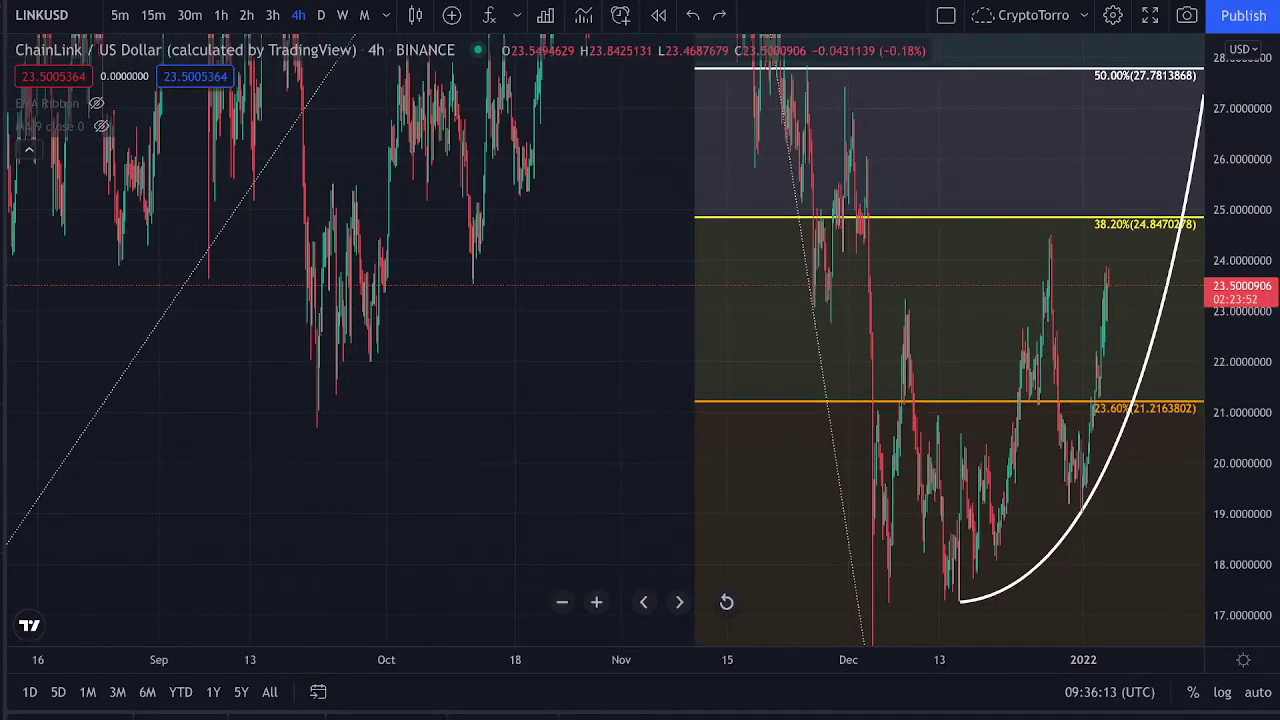
pyautogui.click(3, 93)
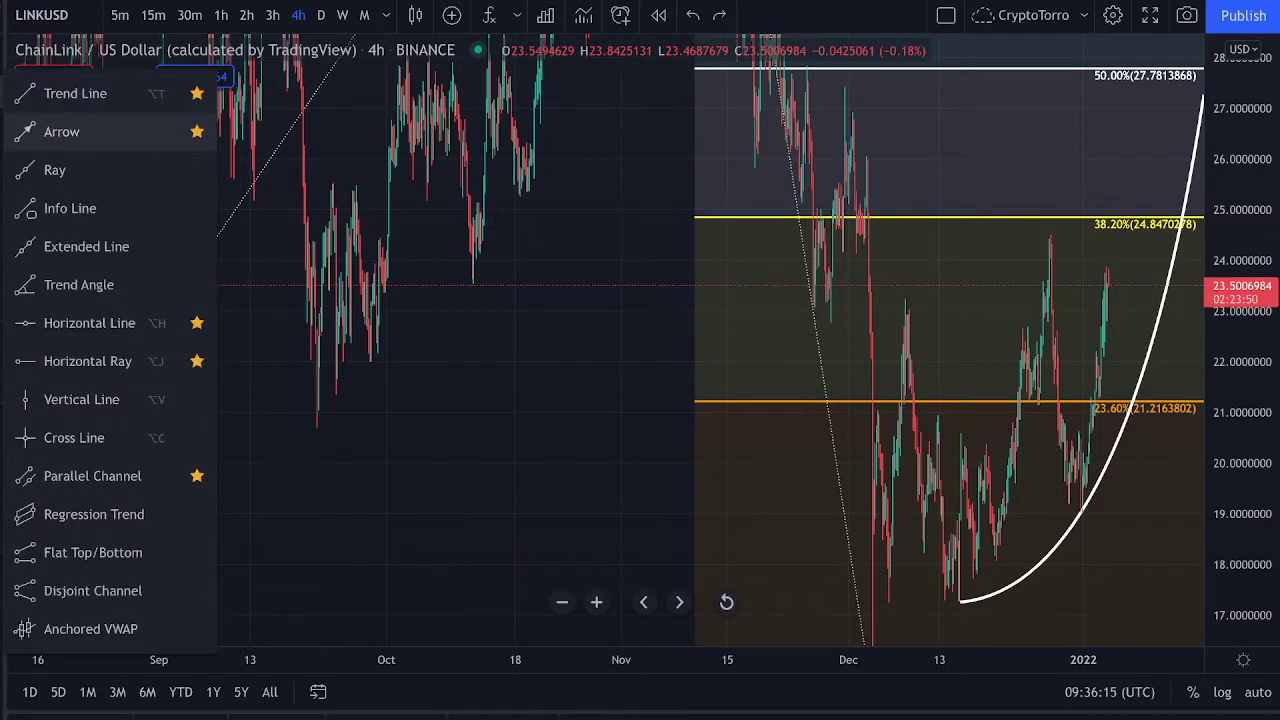
pyautogui.click(86, 246)
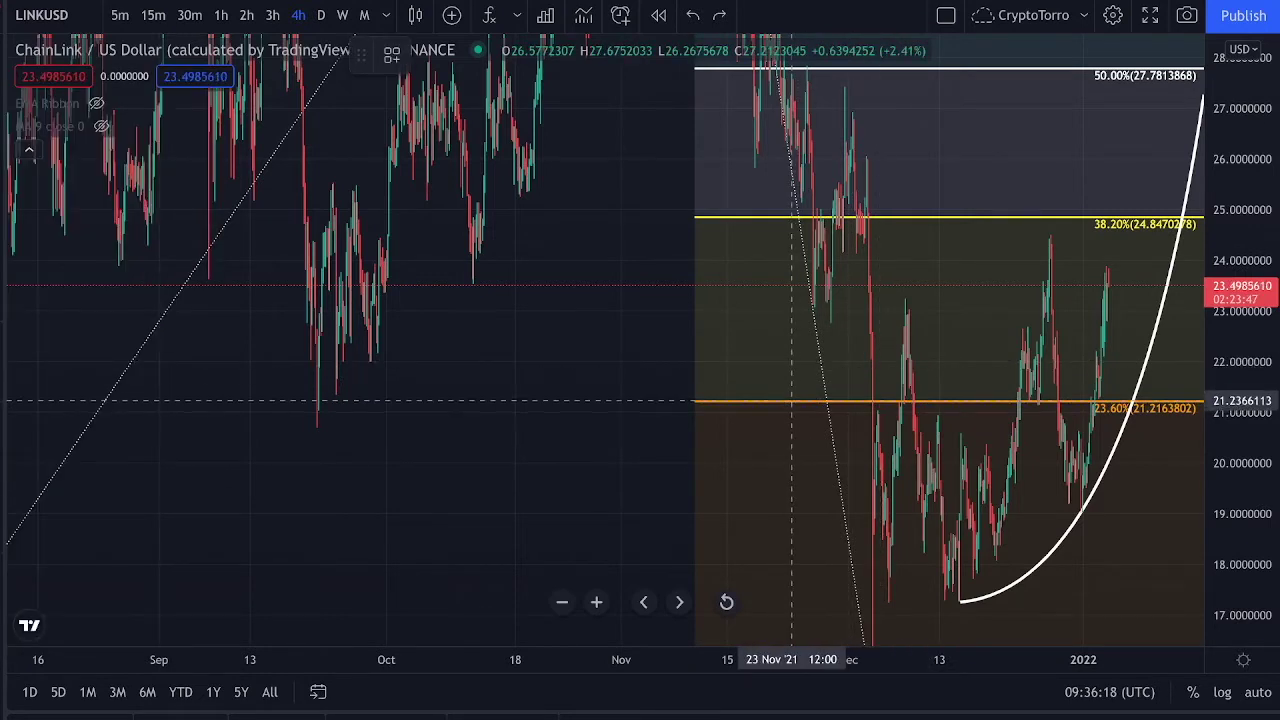
pyautogui.click(605, 401)
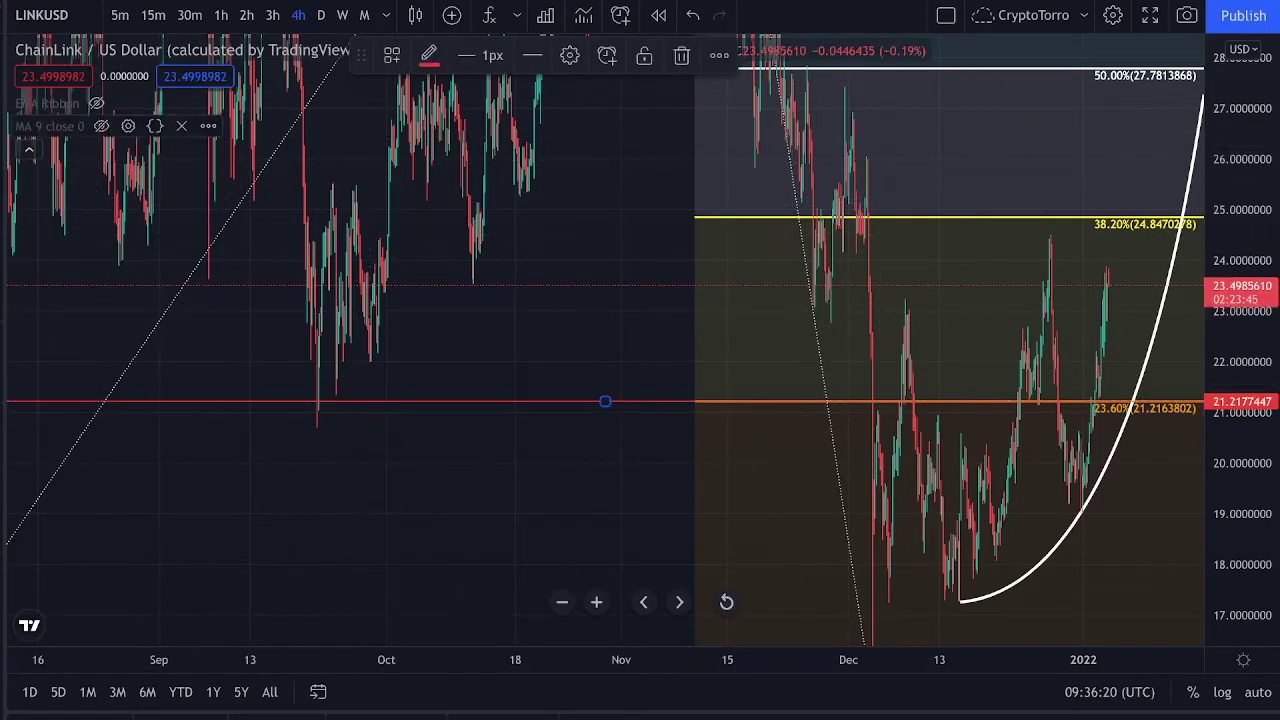
pyautogui.click(3, 56)
# - Brush a temporary circle around the September price lows near the horizontal line, and delete it
pyautogui.moveTo(453, 346); pyautogui.dragTo(737, 375)
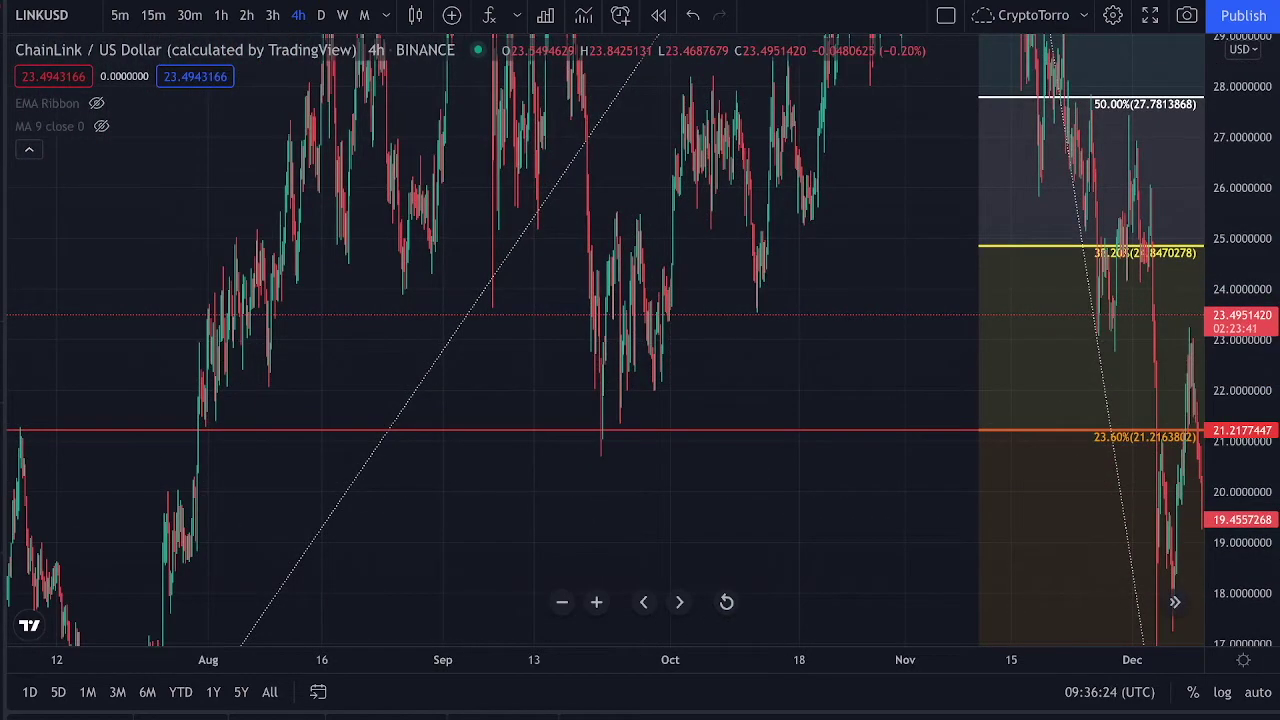
pyautogui.scroll(-5, 590, 505)
pyautogui.moveTo(489, 411)
pyautogui.mouseDown()
pyautogui.moveTo(475, 477)
pyautogui.moveTo(471, 408)
pyautogui.mouseUp()
pyautogui.press('Delete')
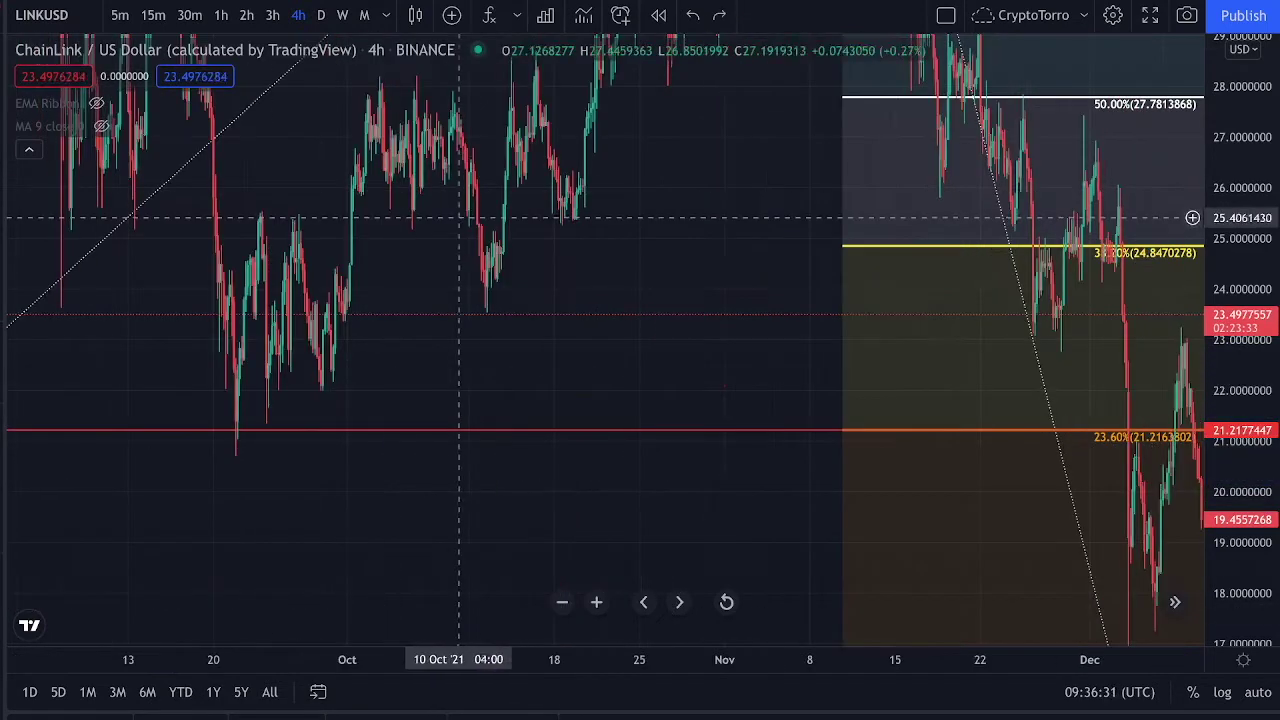
# - Brush a temporary projected pullback from the early January high down to the 23.6% level, ending at the parabolic curve
pyautogui.moveTo(760, 182); pyautogui.dragTo(197, 194)
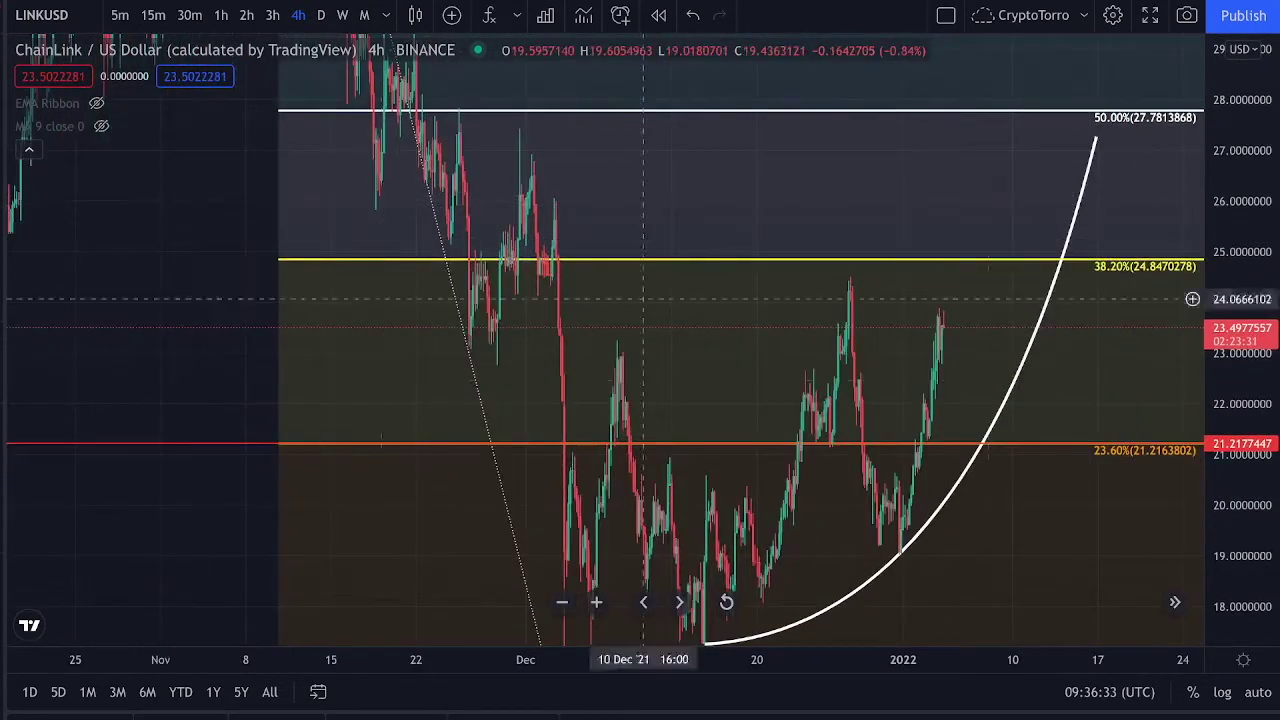
pyautogui.scroll(2, 1032, 397)
pyautogui.moveTo(1117, 340); pyautogui.dragTo(651, 320)
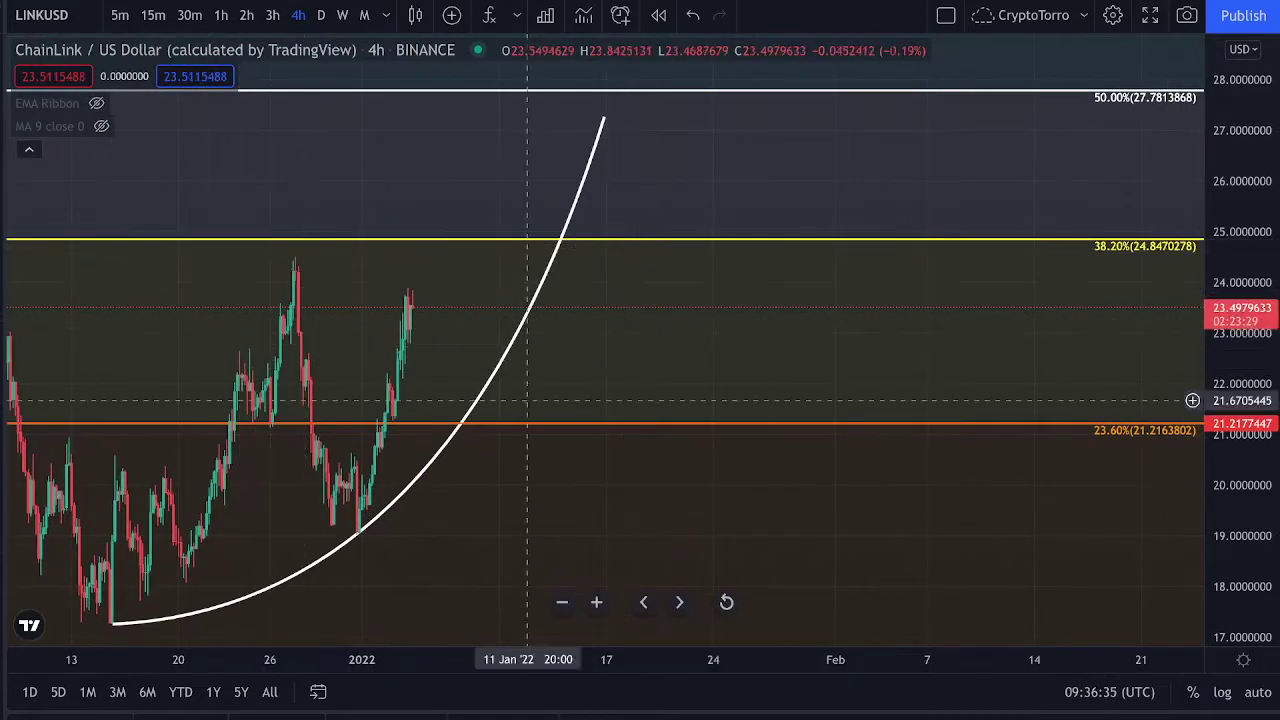
pyautogui.moveTo(390, 385)
pyautogui.mouseDown()
pyautogui.moveTo(400, 303)
pyautogui.moveTo(433, 377)
pyautogui.mouseUp()
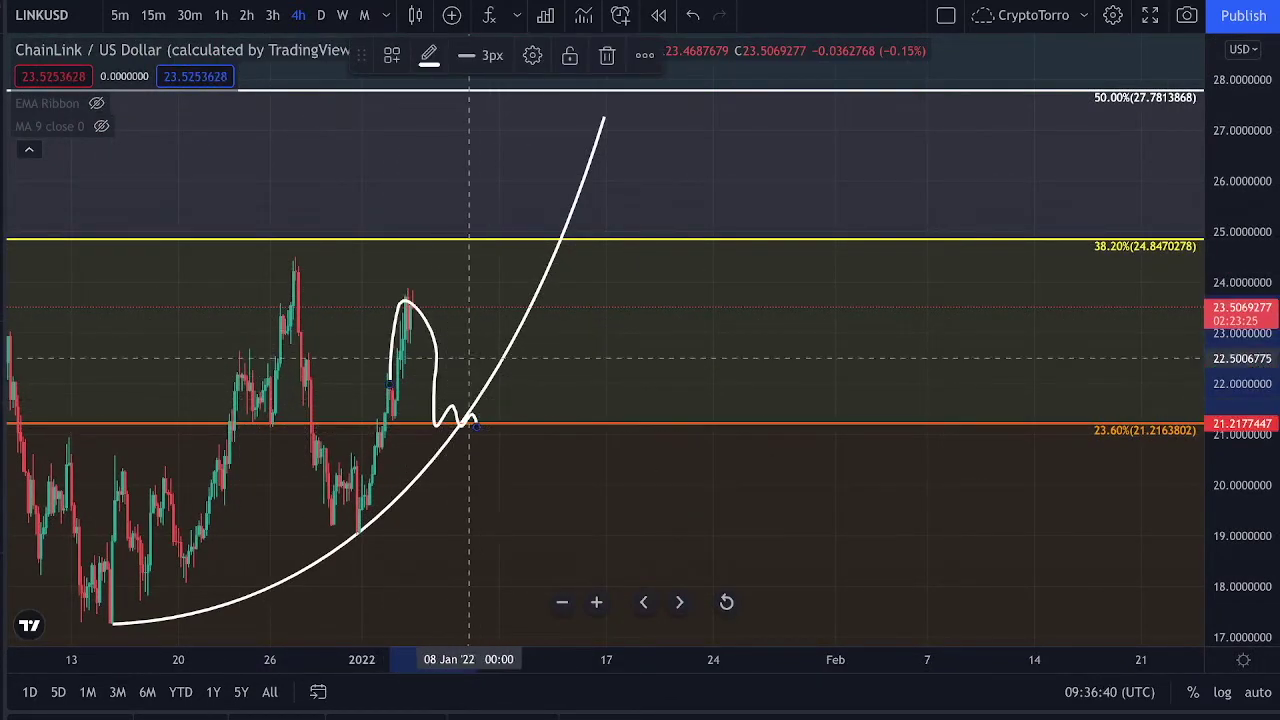
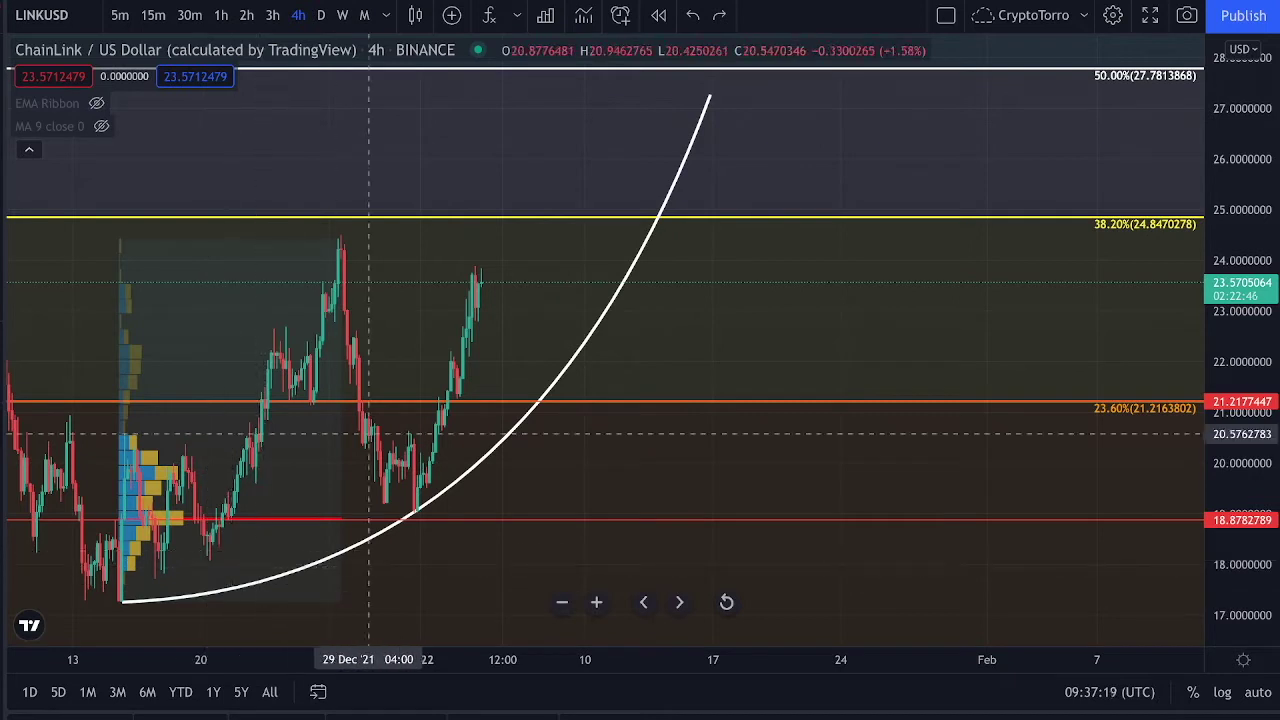
# - Brush a temporary path from the January high down to the 23.6% level, up the curve to about 27, and delete it
pyautogui.moveTo(469, 272); pyautogui.dragTo(509, 388)
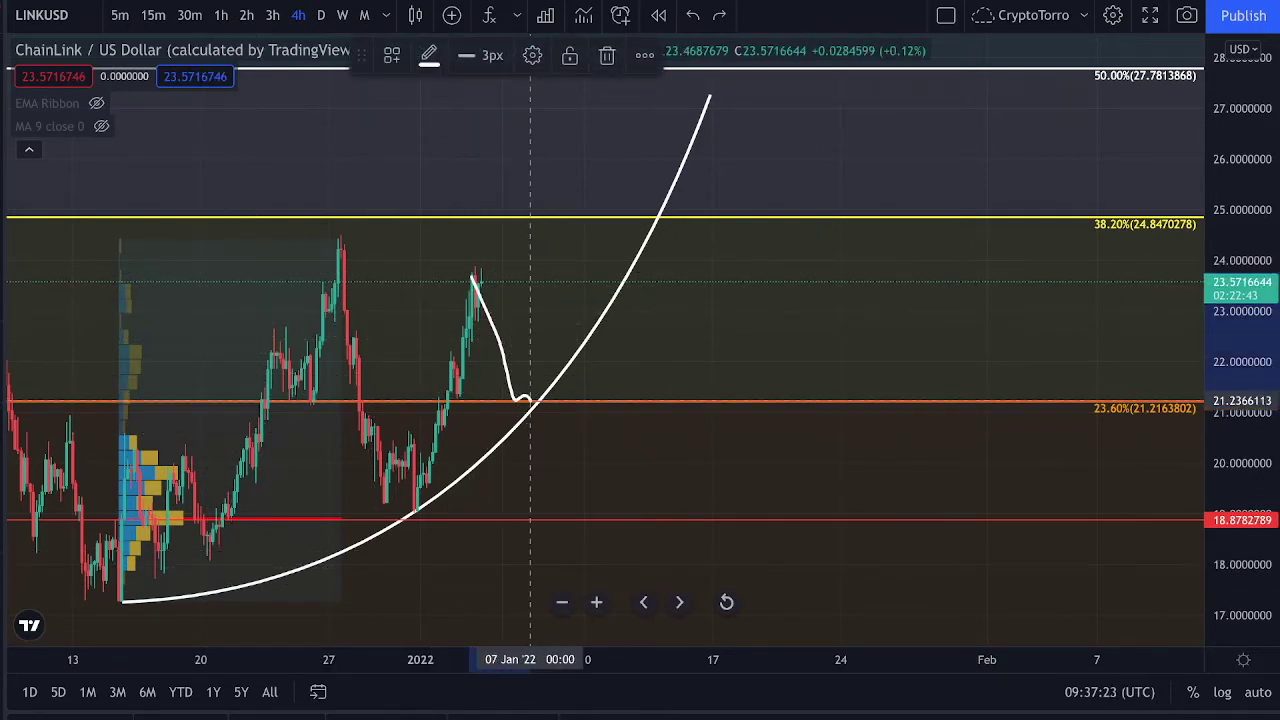
pyautogui.moveTo(533, 400)
pyautogui.mouseDown()
pyautogui.moveTo(634, 118)
pyautogui.moveTo(665, 105)
pyautogui.mouseUp()
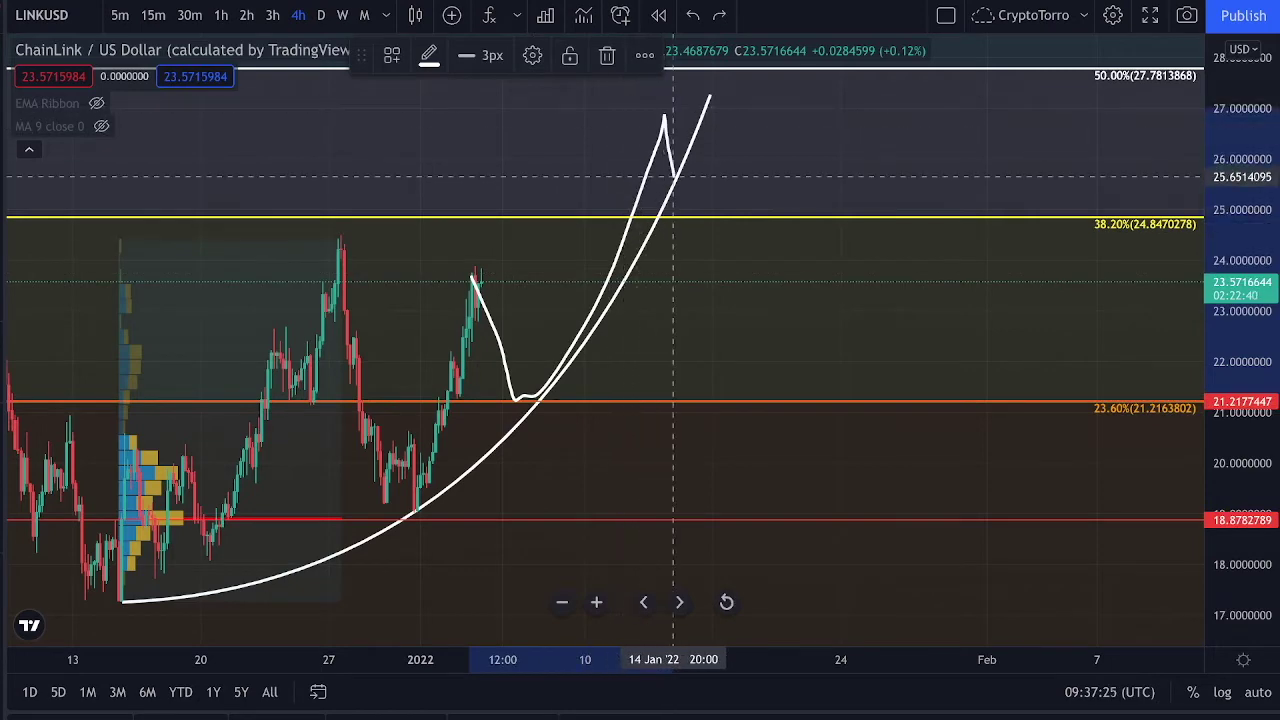
pyautogui.press('Delete')
# - Delete the fixed range volume profile covering the mid-to-late December rise
pyautogui.moveTo(212, 160)
pyautogui.mouseDown()
pyautogui.moveTo(657, 263)
pyautogui.moveTo(212, 192)
pyautogui.mouseUp()
pyautogui.press('Delete')
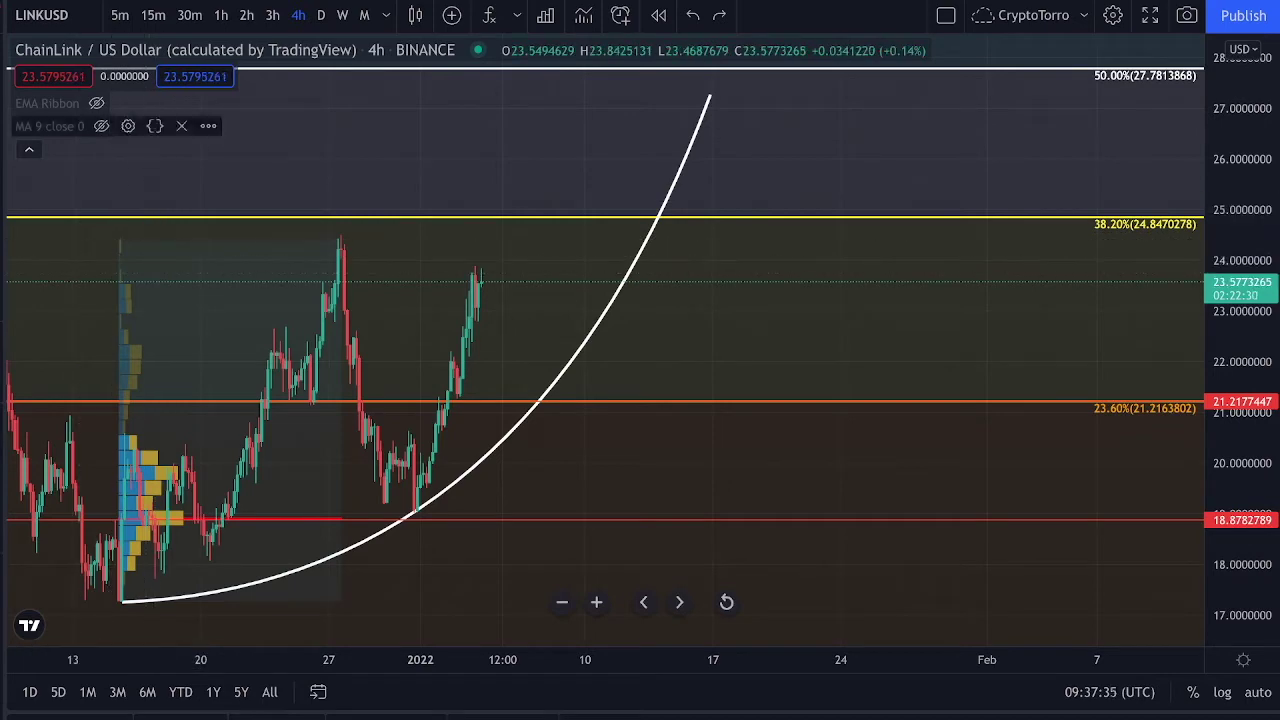
pyautogui.click(124, 290)
pyautogui.press('Delete')
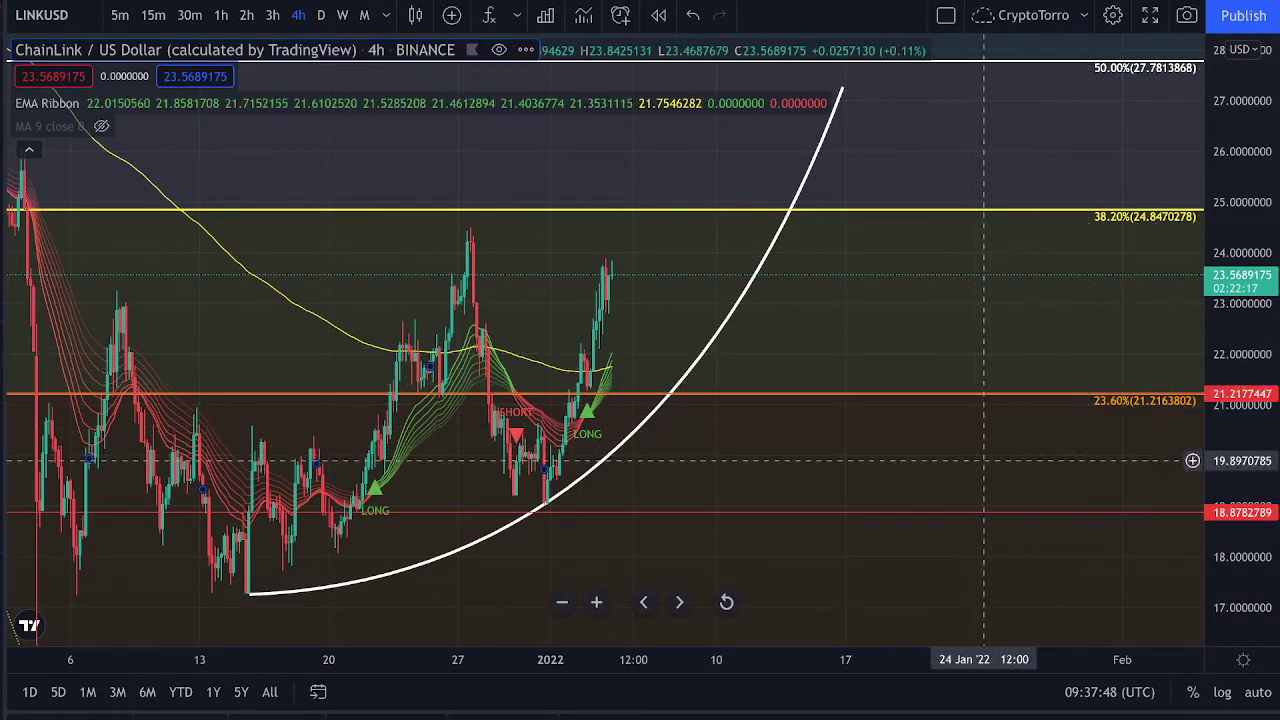
# - Brush two temporary strokes beside the latest candles, one falling from the recent high to the 23.6% level, removing both
pyautogui.moveTo(648, 317)
pyautogui.mouseDown()
pyautogui.moveTo(829, 366)
pyautogui.moveTo(760, 322)
pyautogui.moveTo(683, 327)
pyautogui.mouseUp()
pyautogui.press('Delete')
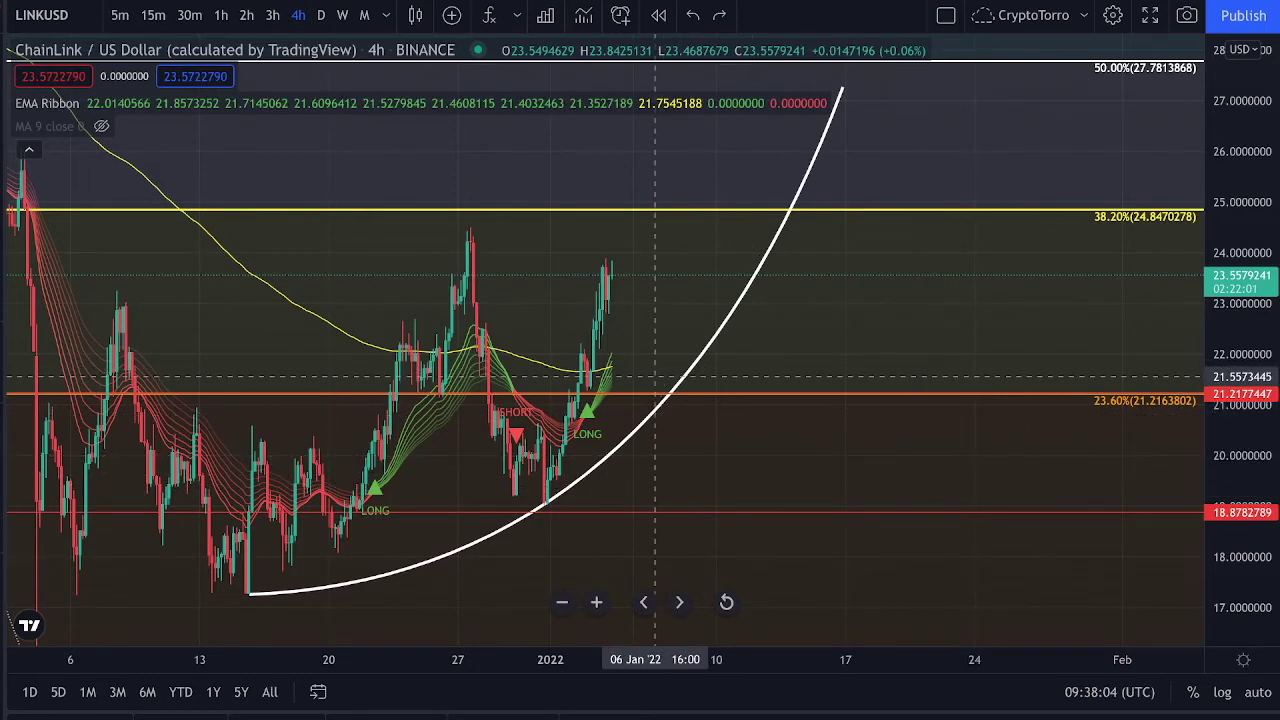
pyautogui.moveTo(607, 270)
pyautogui.mouseDown()
pyautogui.moveTo(637, 381)
pyautogui.moveTo(668, 387)
pyautogui.mouseUp()
pyautogui.hotkey('ctrl', 'z')
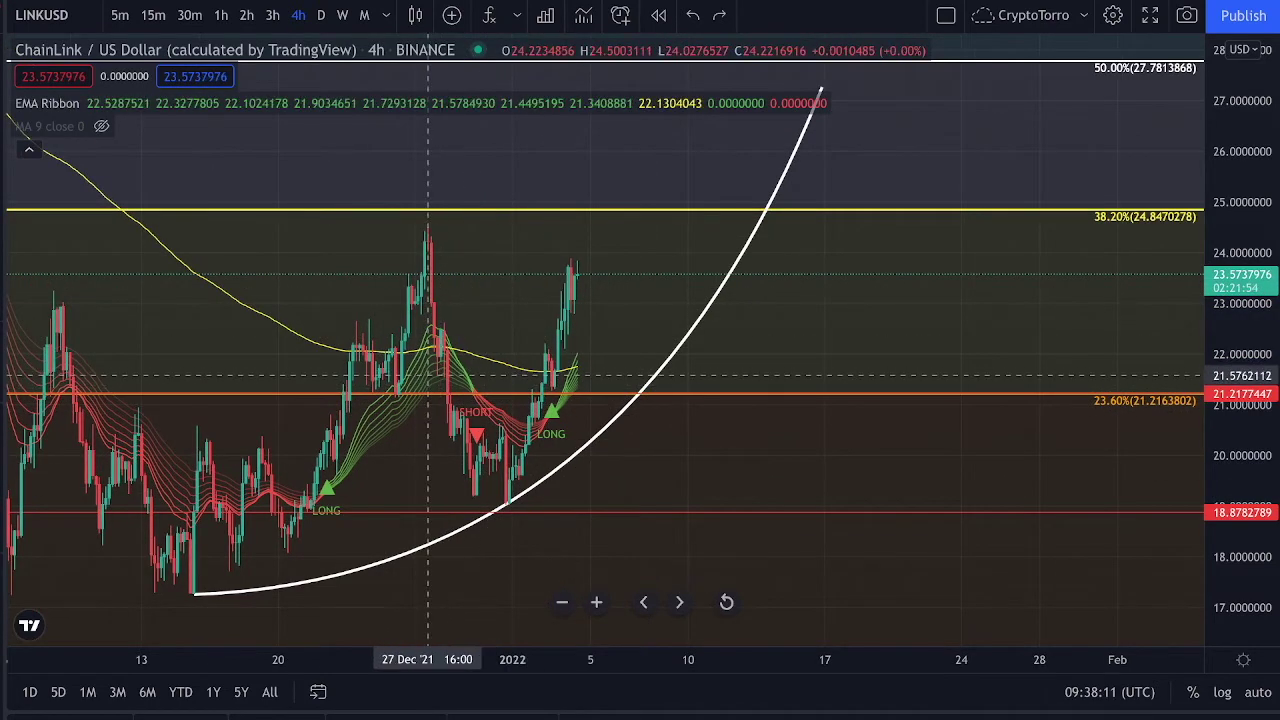
# - Hide the EMA Ribbon and draw a fixed range volume profile from the 27 December peak to the 31 December low
pyautogui.click(96, 103)
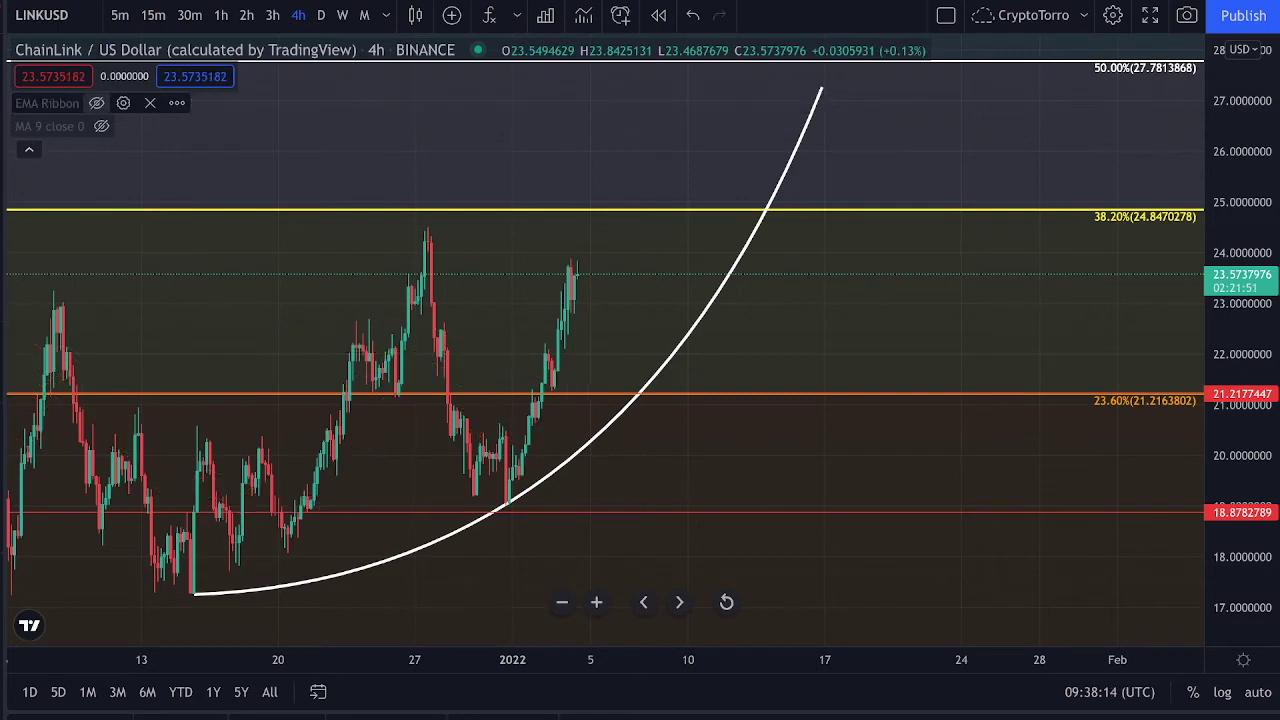
pyautogui.scroll(2, 291, 230)
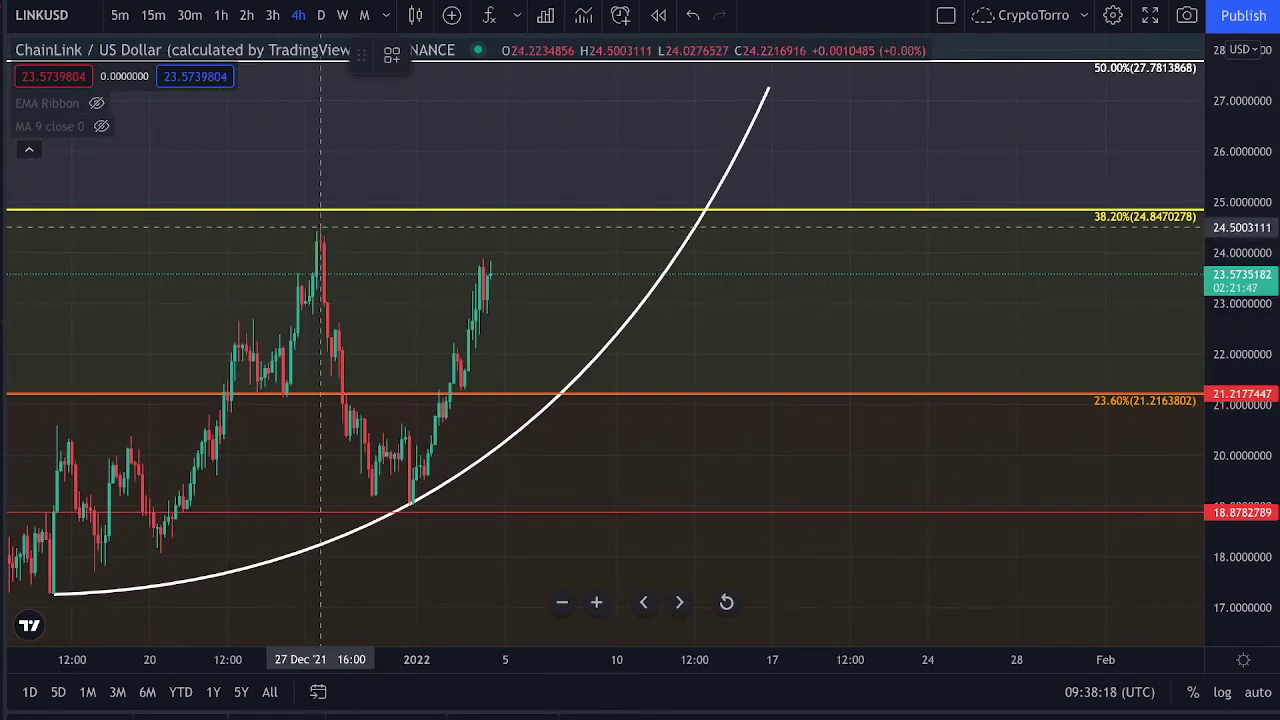
pyautogui.click(320, 228)
pyautogui.click(409, 503)
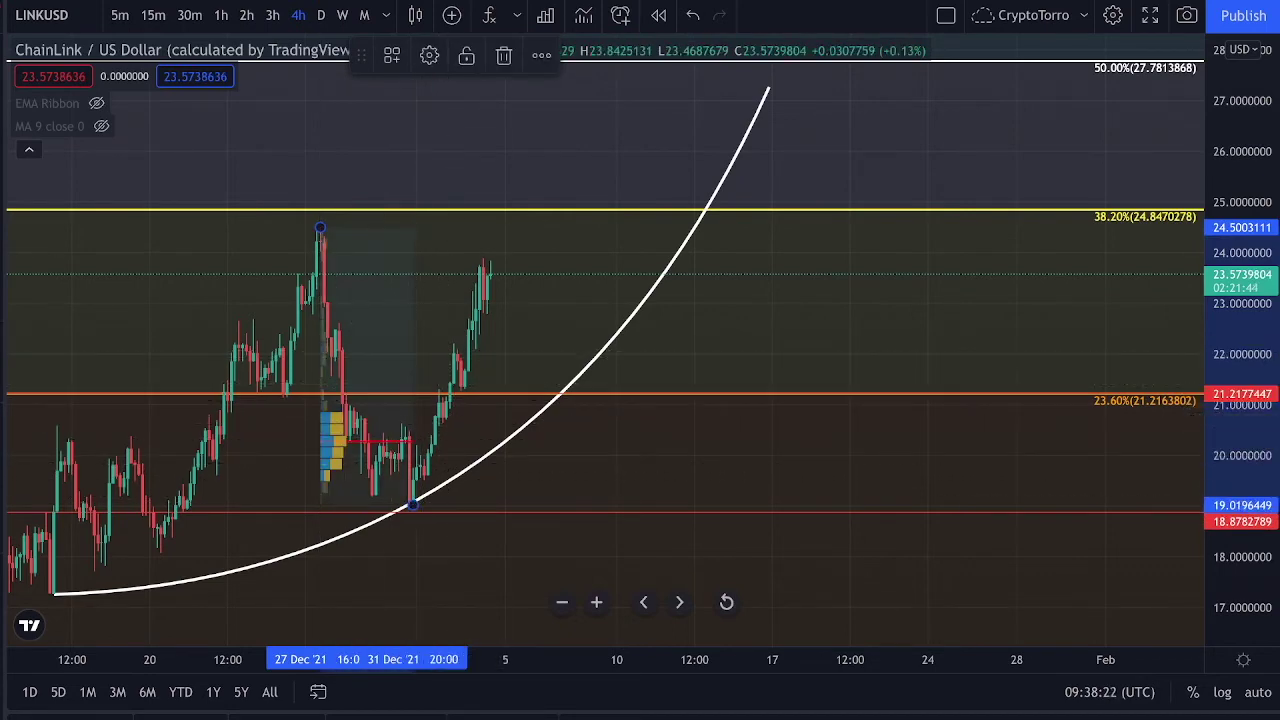
# - Place a horizontal line at about 20.293 along the volume profile's point of control, and delete the profile
pyautogui.click(417, 450)
pyautogui.hotkey('alt', 'h')
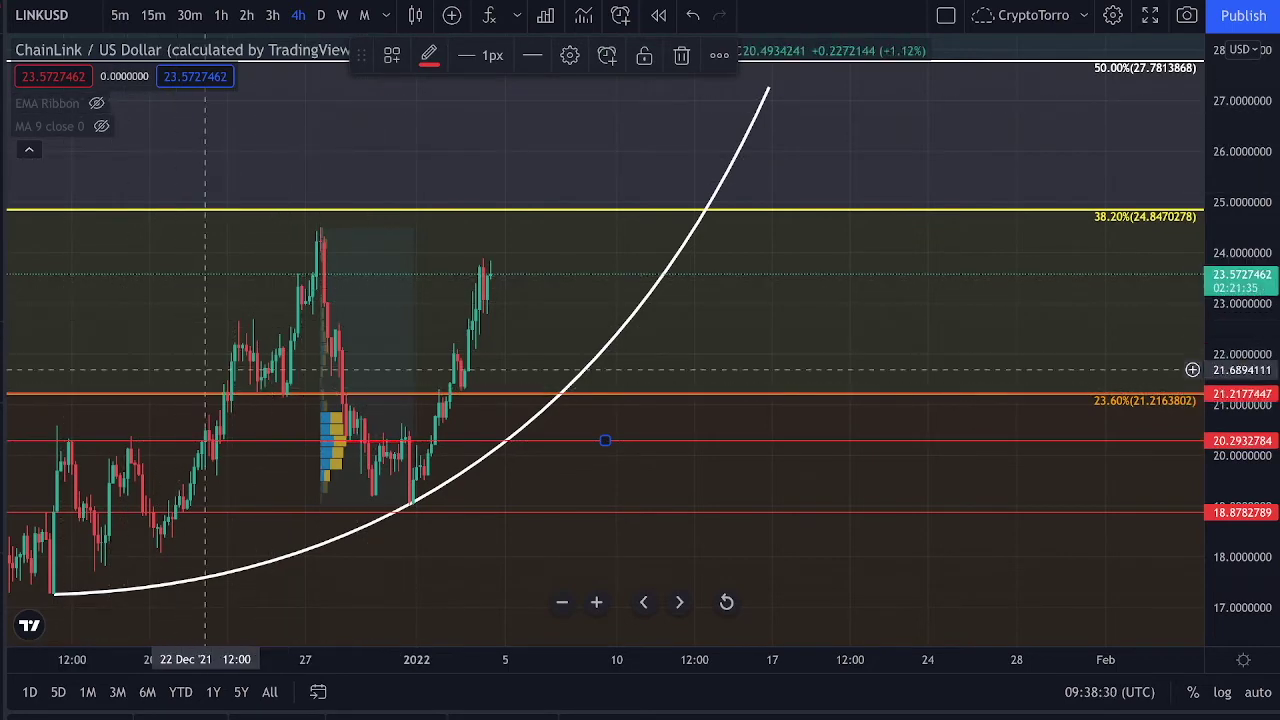
pyautogui.click(3, 58)
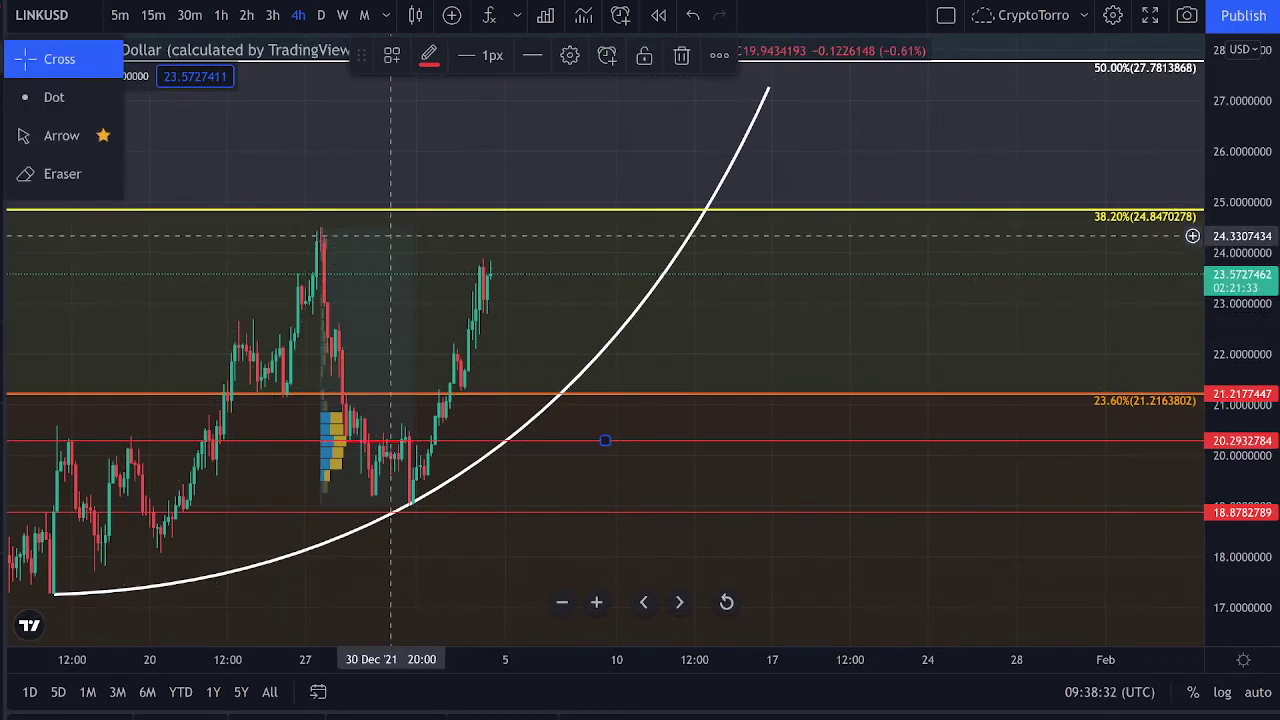
pyautogui.click(324, 347)
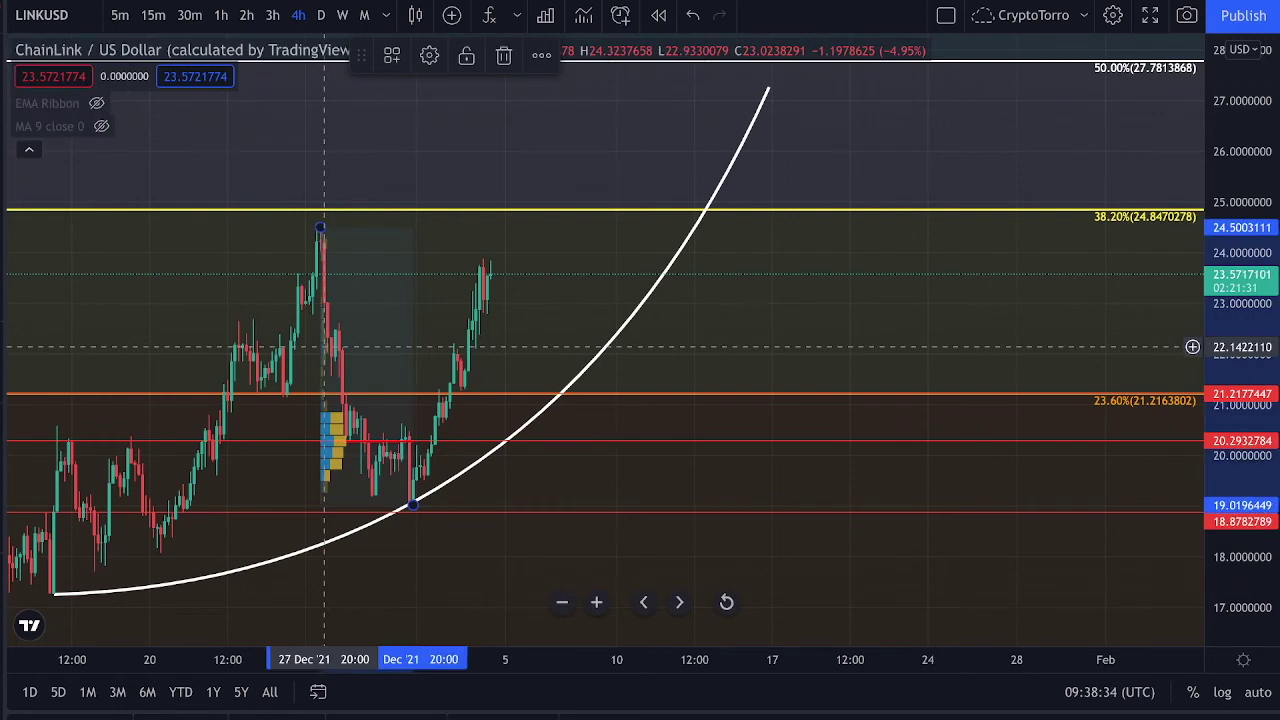
pyautogui.press('Delete')
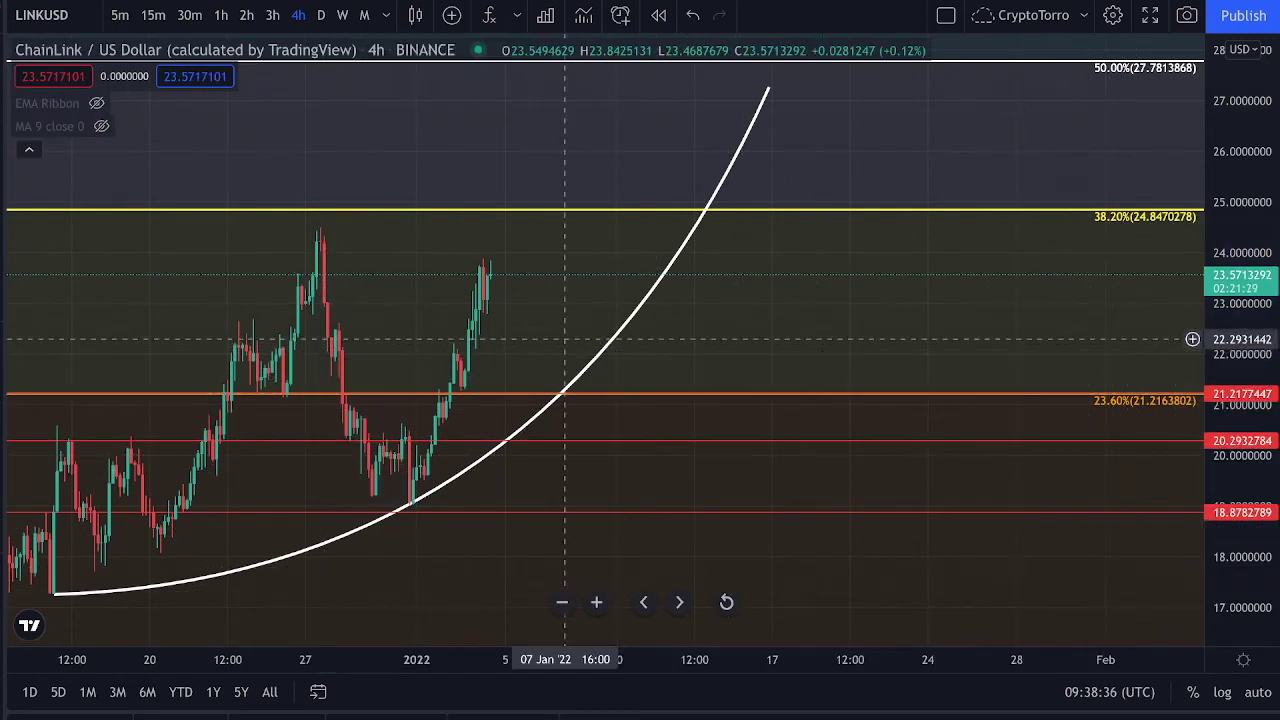
# - Brush a temporary path from the recent high to the curve near 20.3, with an arrowed rise towards the 38.2% level, and delete it
pyautogui.moveTo(487, 268); pyautogui.dragTo(505, 415)
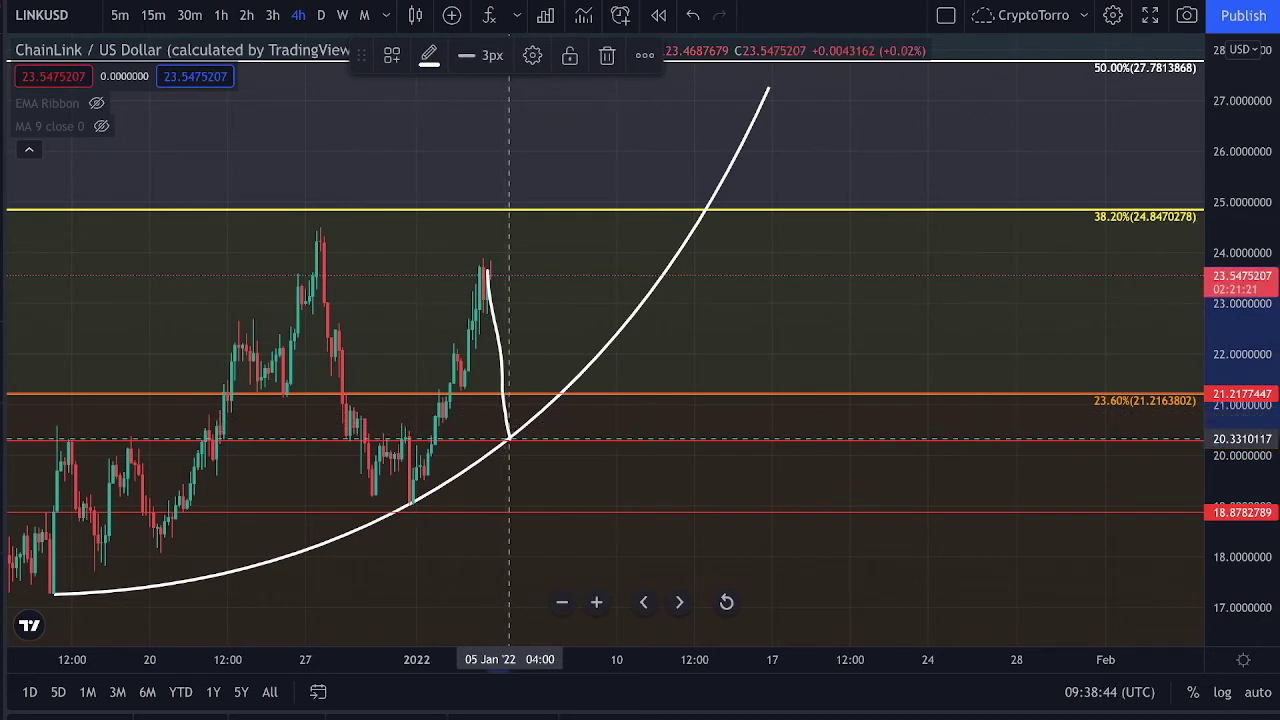
pyautogui.moveTo(553, 393); pyautogui.dragTo(661, 219)
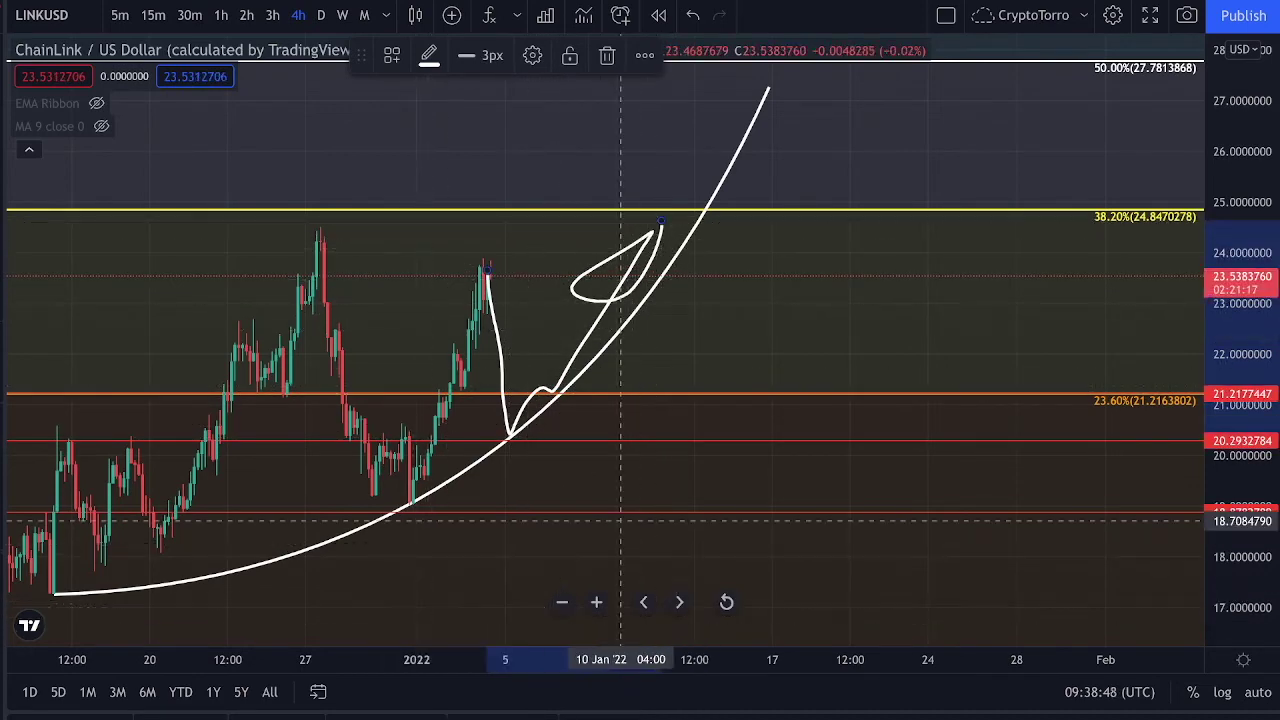
pyautogui.press('Delete')
# - Show the EMA Ribbon and switch the chart to the 1-hour timeframe
pyautogui.click(96, 103)
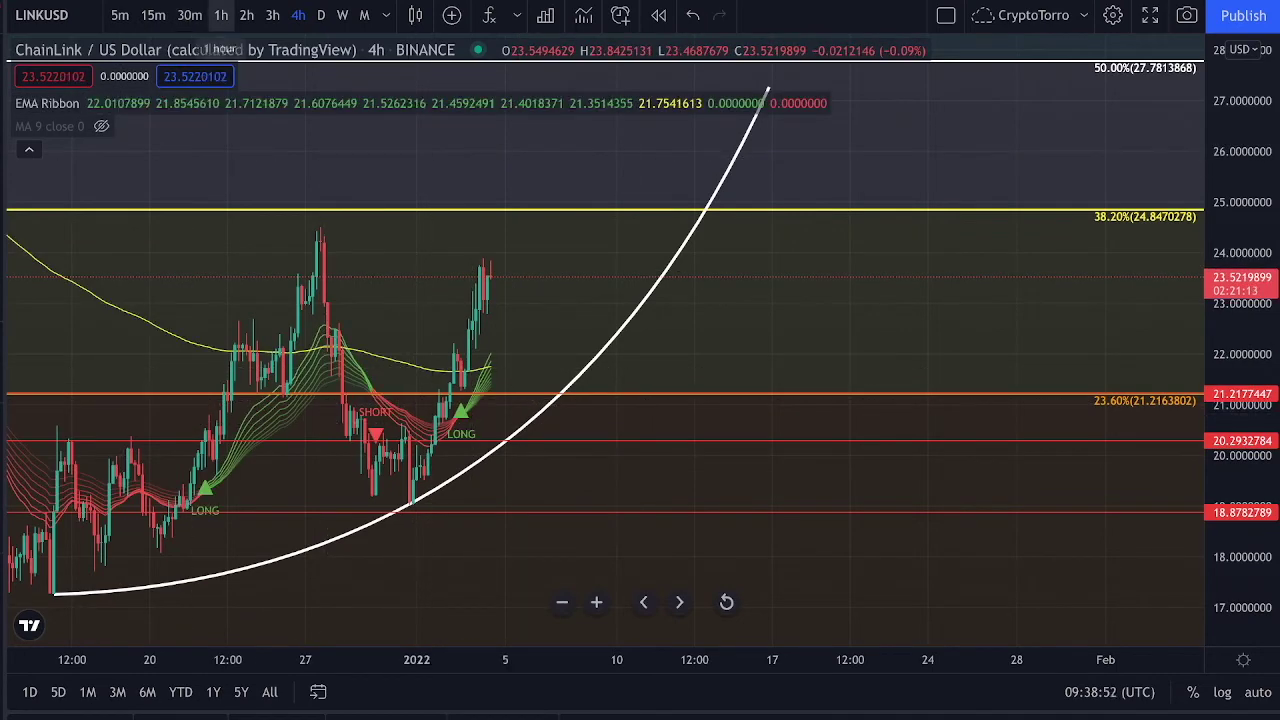
pyautogui.click(221, 15)
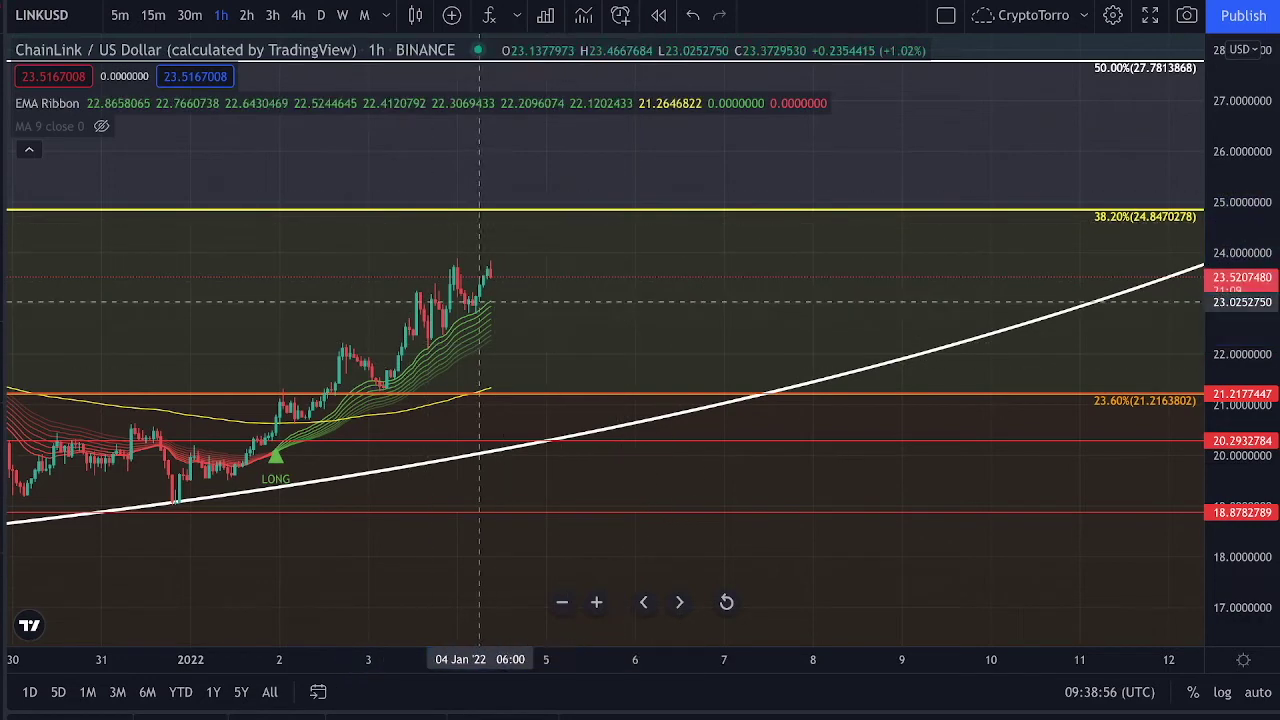
pyautogui.scroll(-3, 655, 290)
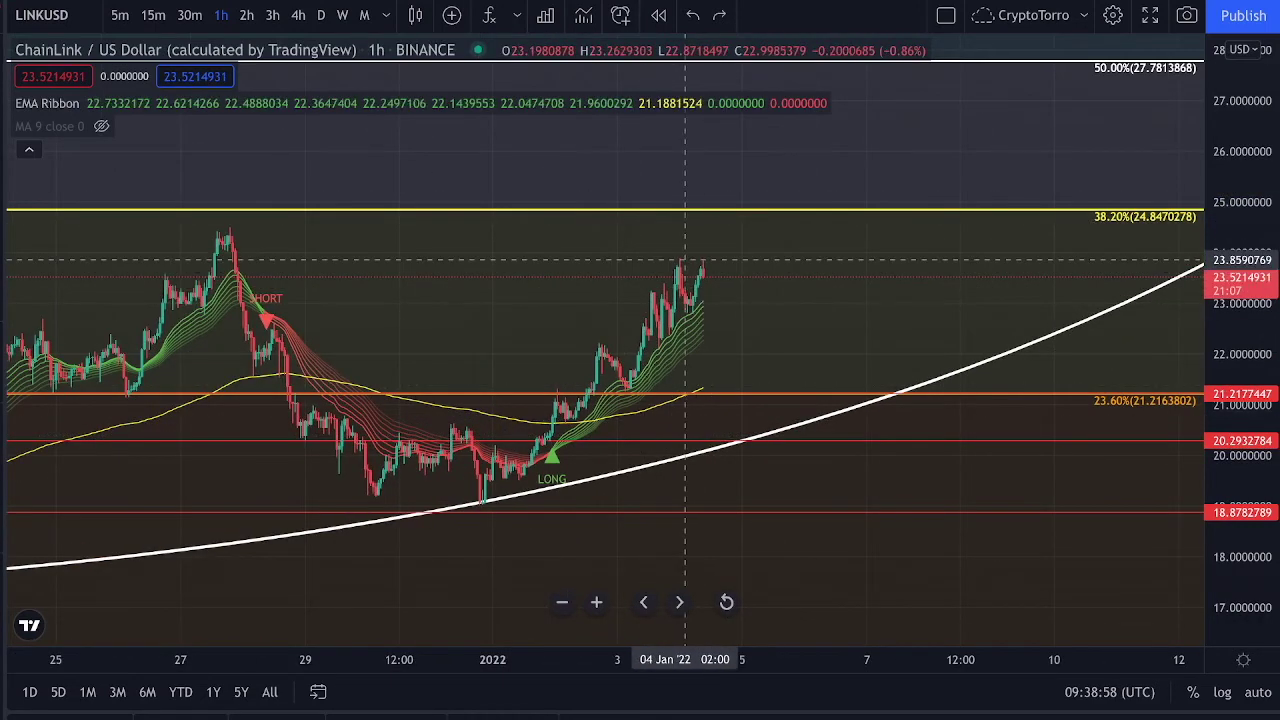
# - Brush a temporary circle around the curve's 23.6% crossing and a projected dip with an arrowed rise above the 38.2% level, removing both
pyautogui.moveTo(786, 336); pyautogui.dragTo(783, 352)
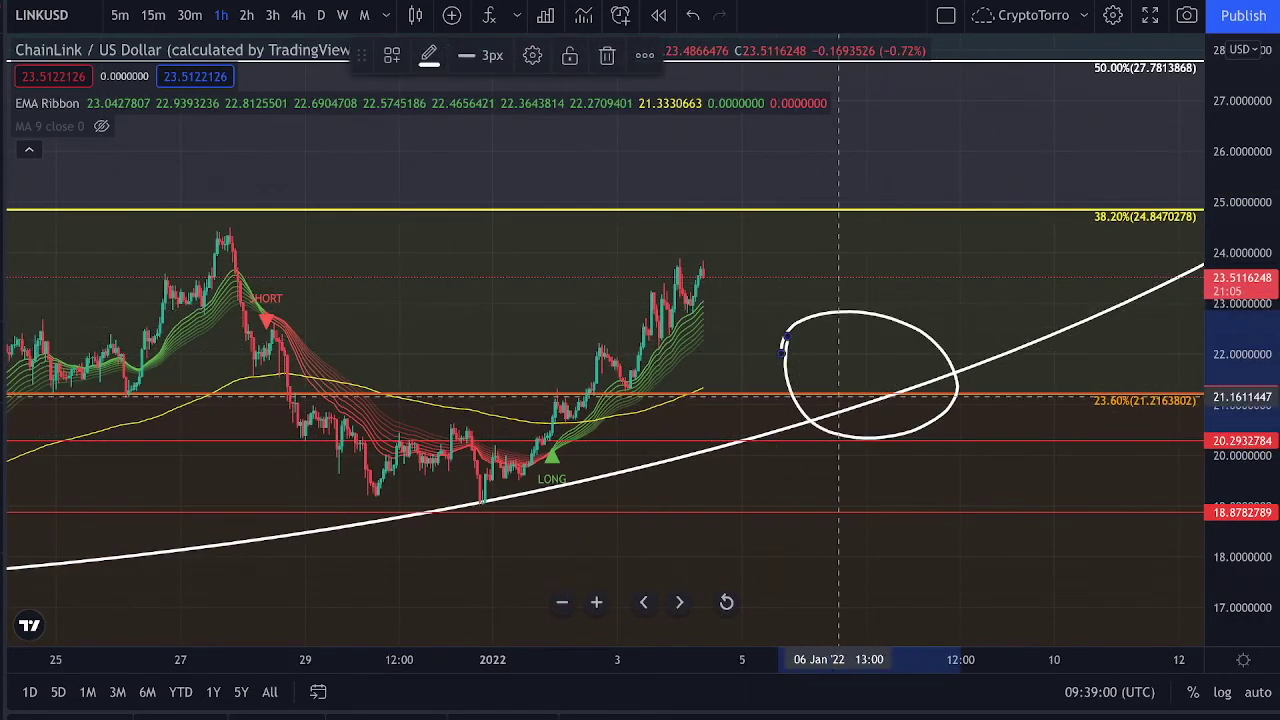
pyautogui.hotkey('ctrl', 'z')
pyautogui.moveTo(703, 268); pyautogui.dragTo(711, 332)
pyautogui.moveTo(770, 373); pyautogui.dragTo(815, 363)
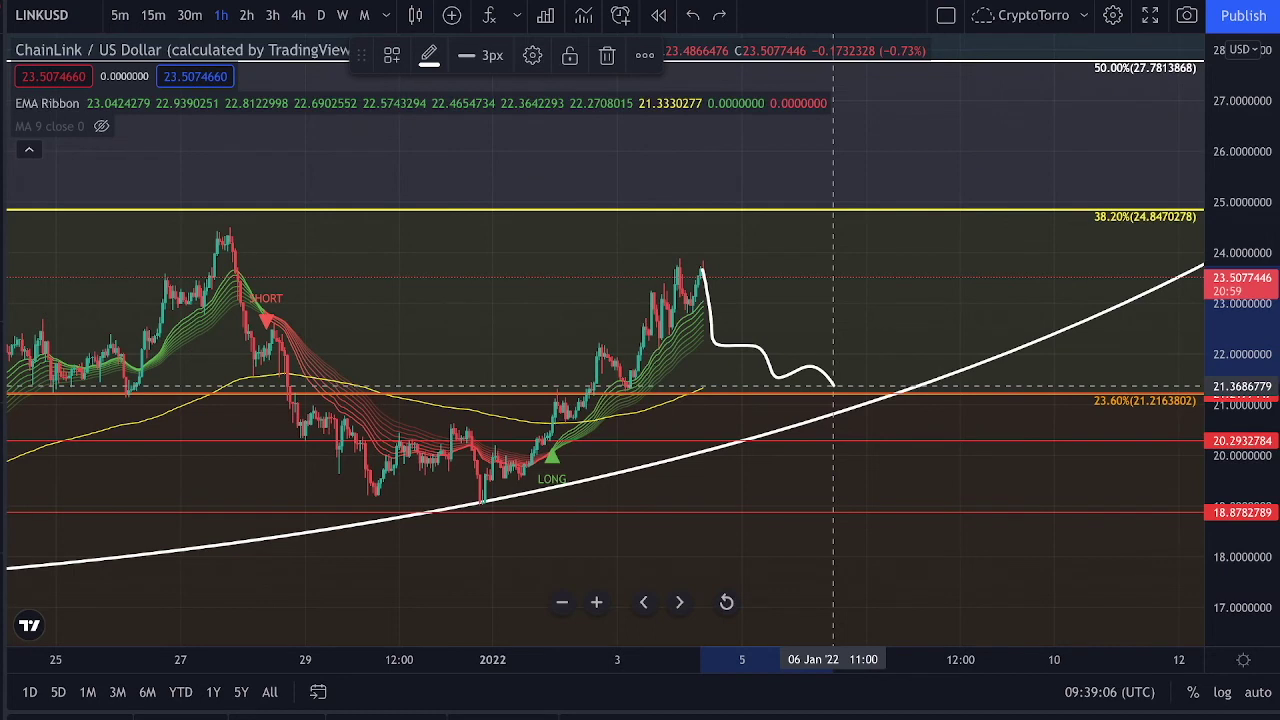
pyautogui.moveTo(833, 390)
pyautogui.mouseDown()
pyautogui.moveTo(1028, 180)
pyautogui.moveTo(1034, 277)
pyautogui.moveTo(1028, 183)
pyautogui.mouseUp()
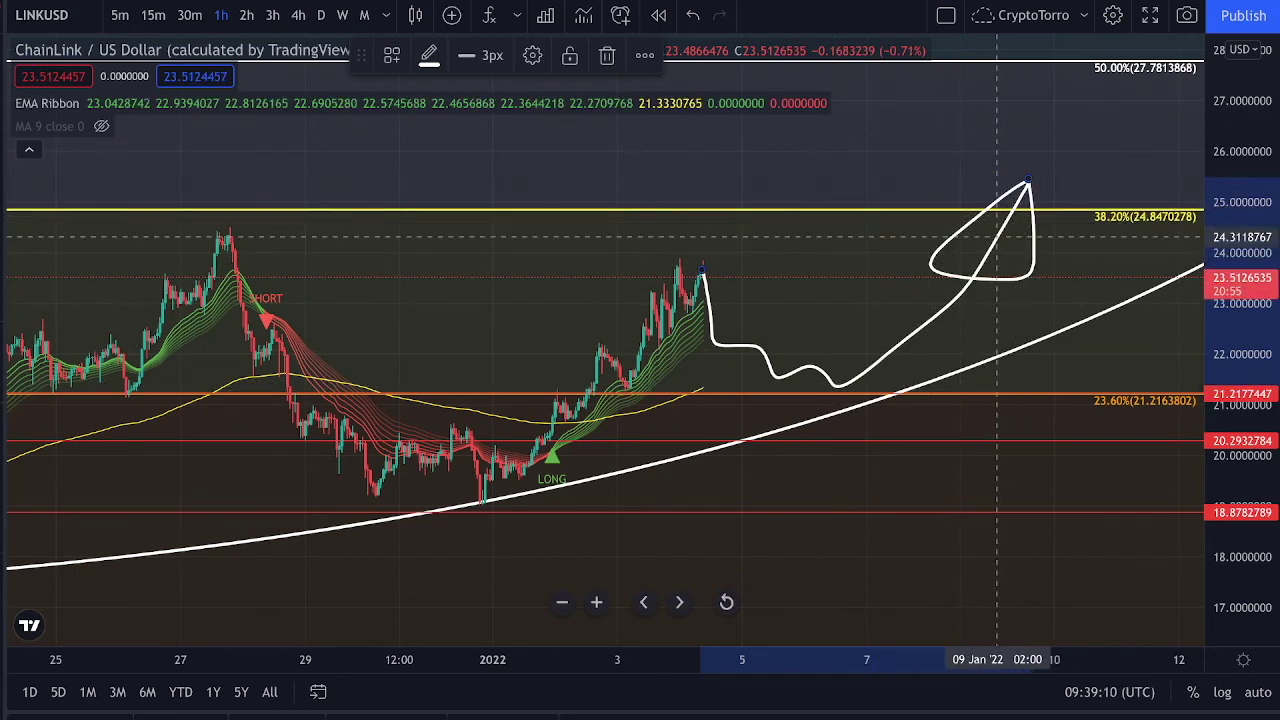
pyautogui.press('Delete')
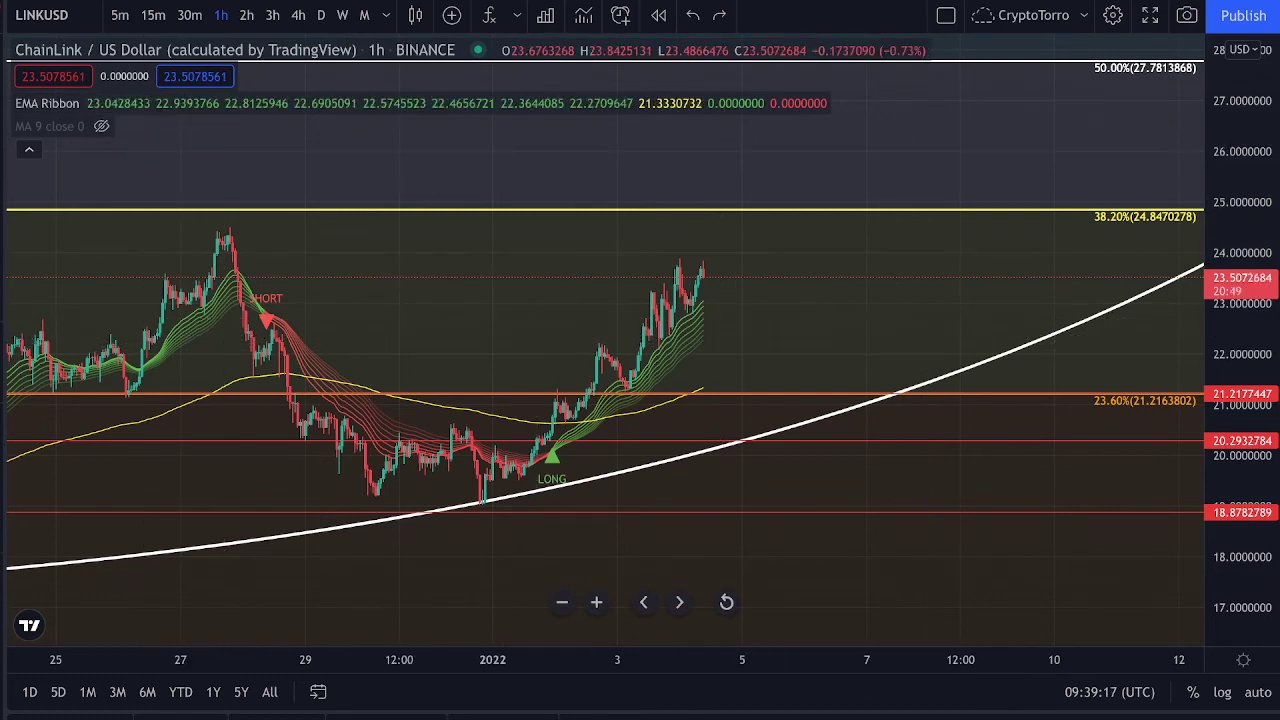
# - Place a large blue thumbs-up icon over the late December and early January candles, reducing its size
pyautogui.scroll(-5, 790, 300)
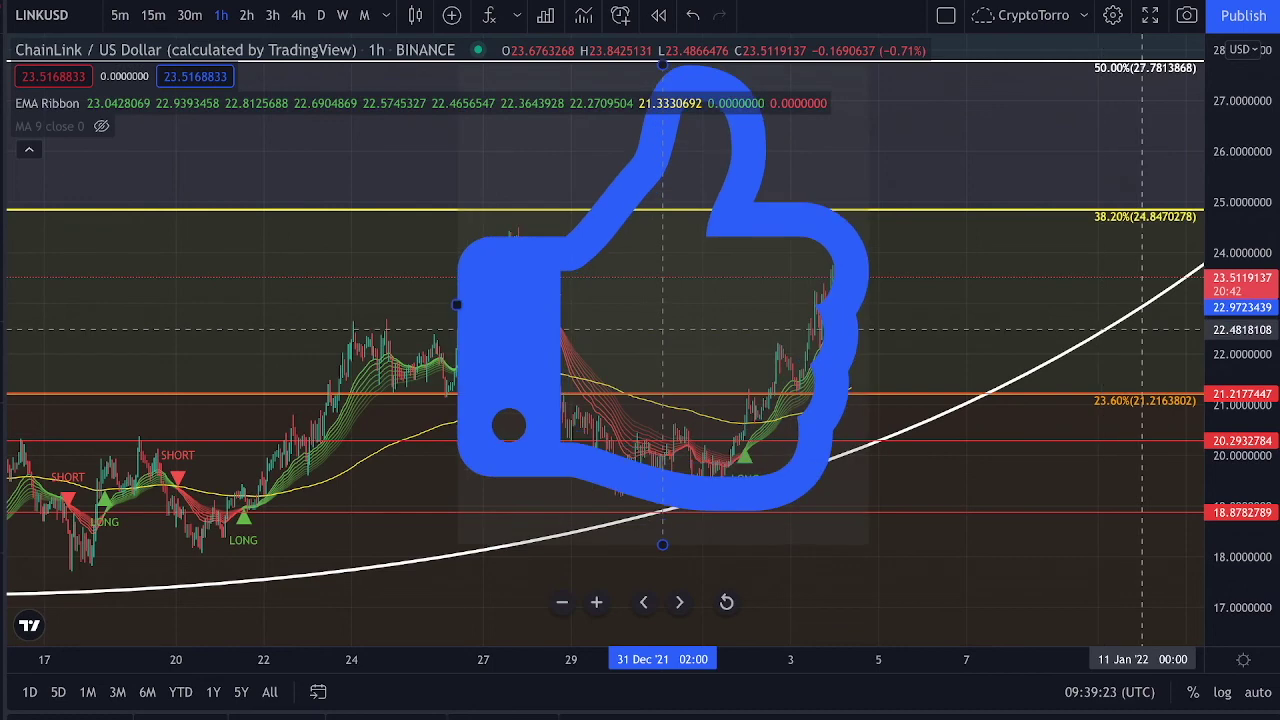
pyautogui.moveTo(1095, 320)
pyautogui.mouseDown()
pyautogui.moveTo(1140, 317)
pyautogui.moveTo(1007, 330)
pyautogui.mouseUp()
pyautogui.click(1007, 271)
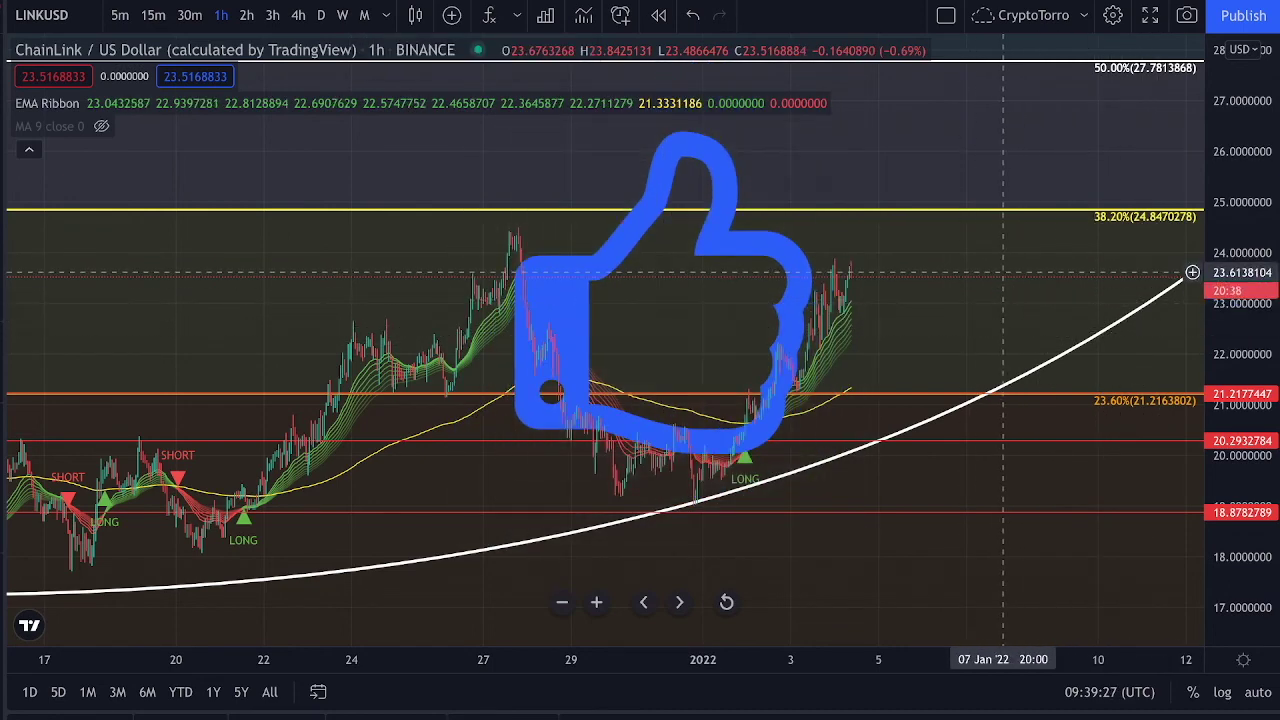